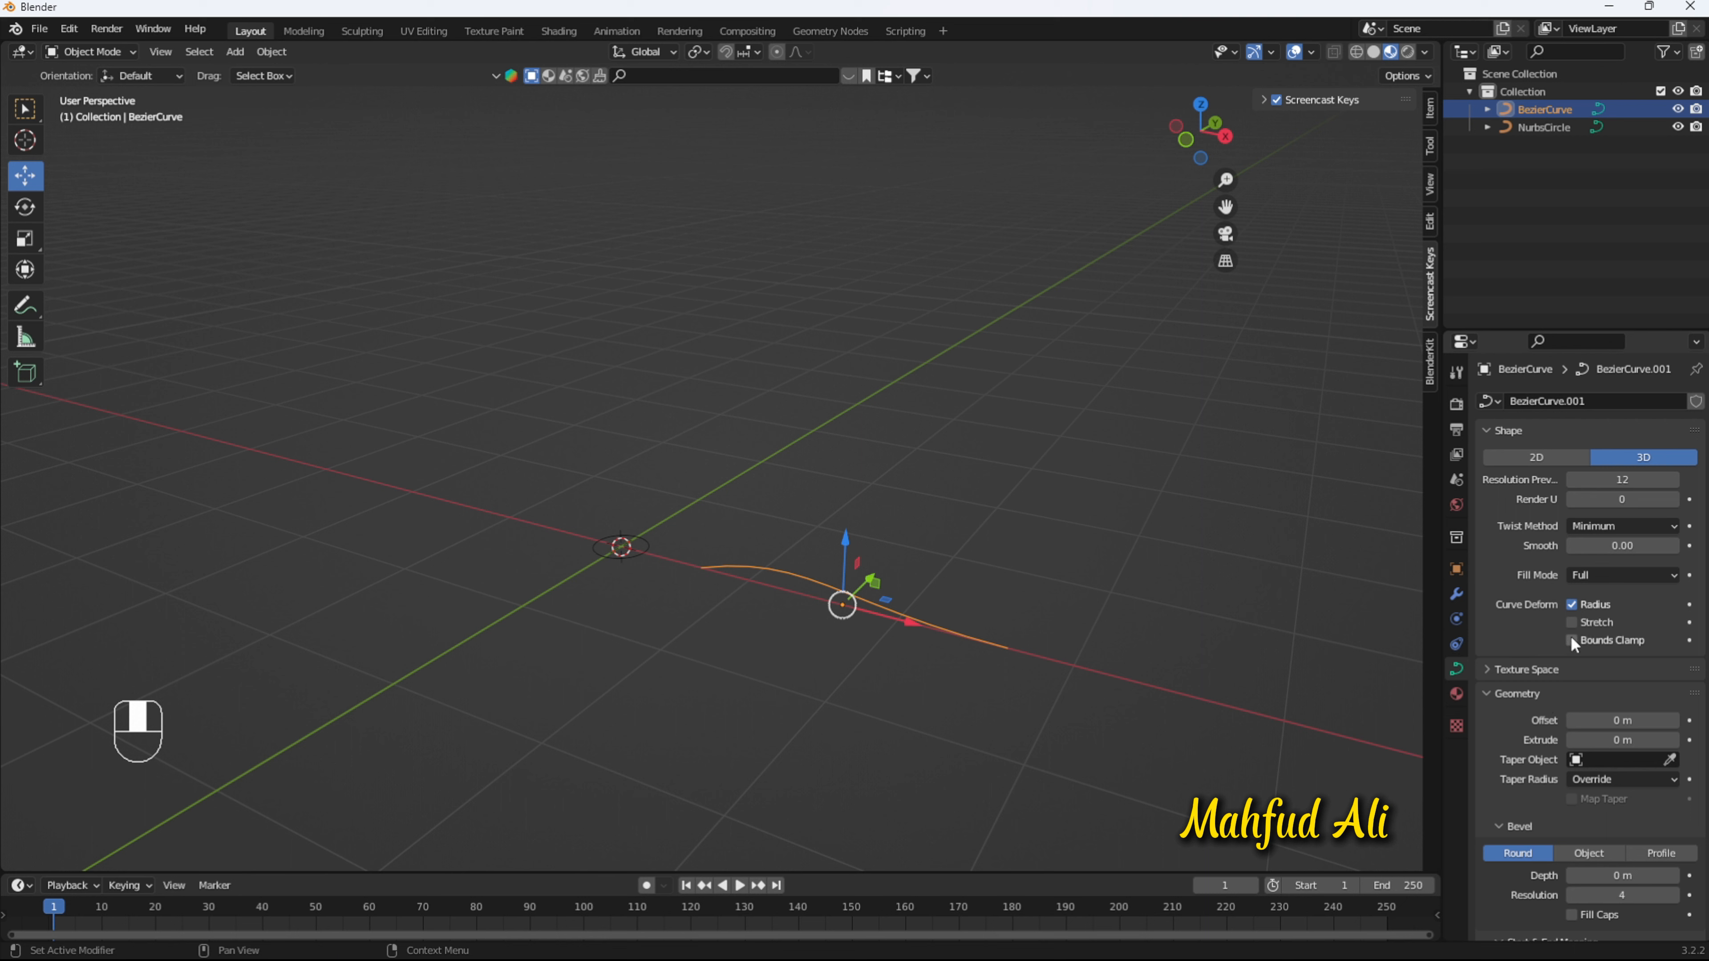
Step: Bevel the Bezier curve with an object, using NurbsCircle as the bevel profile
{"action": "scroll", "coordinate": [1571, 636], "scroll_direction": "down", "scroll_amount": 5}
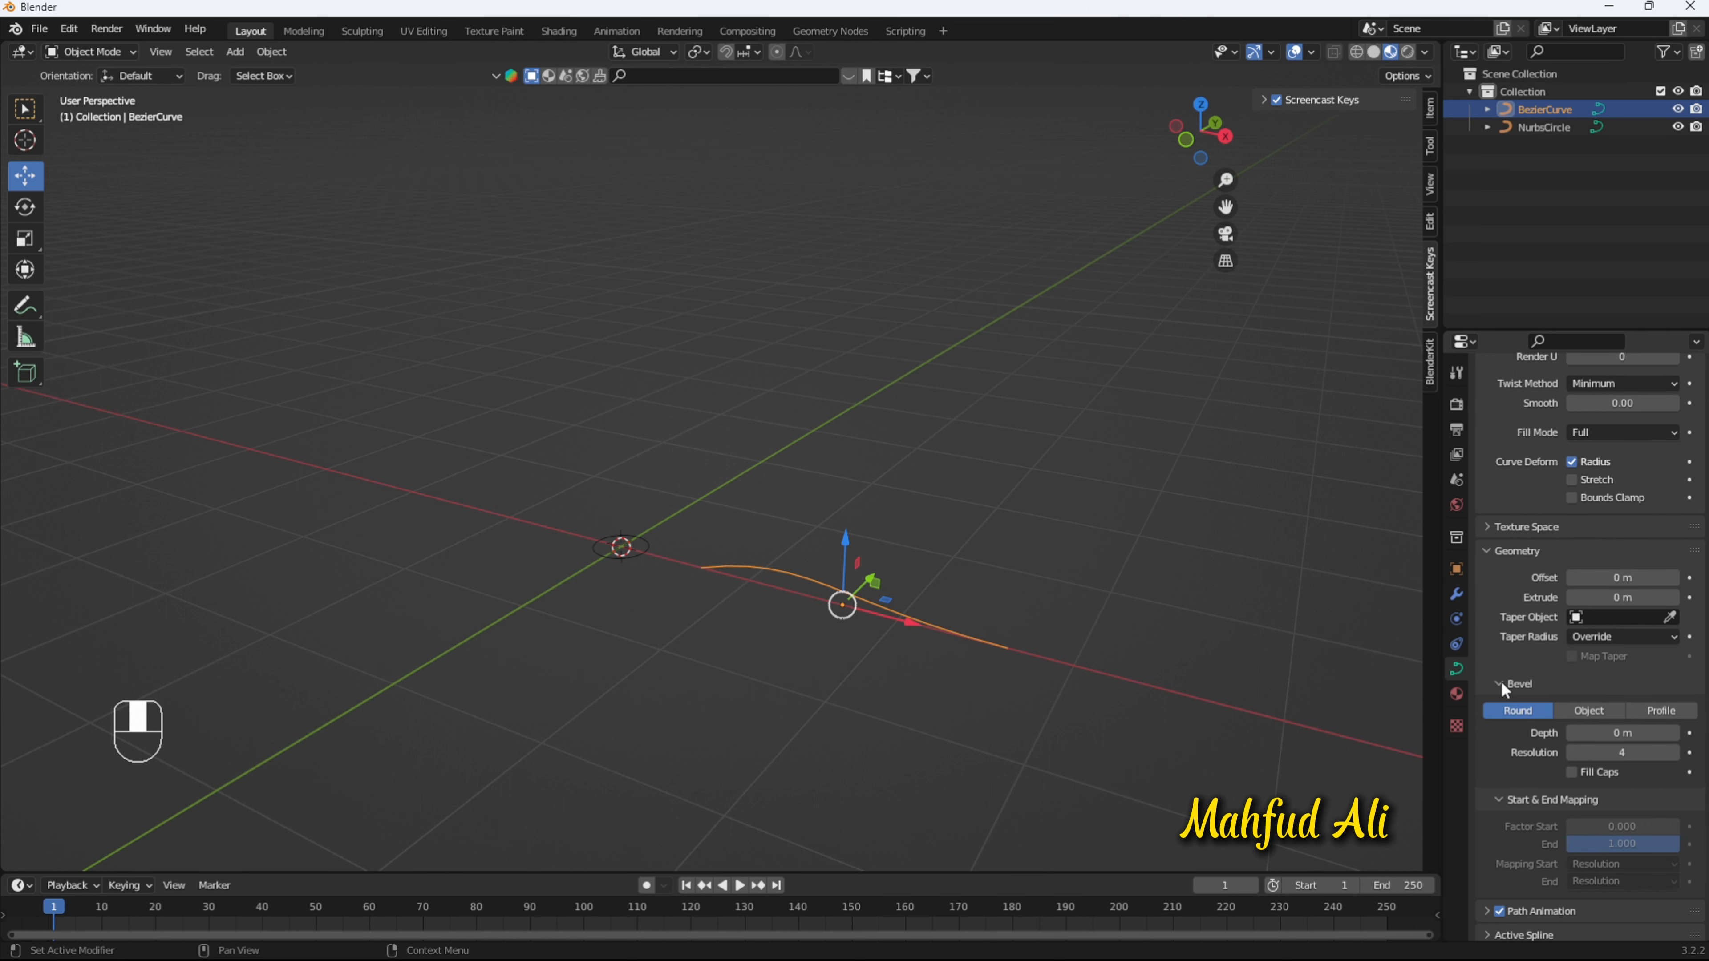
{"action": "left_click", "coordinate": [1589, 710]}
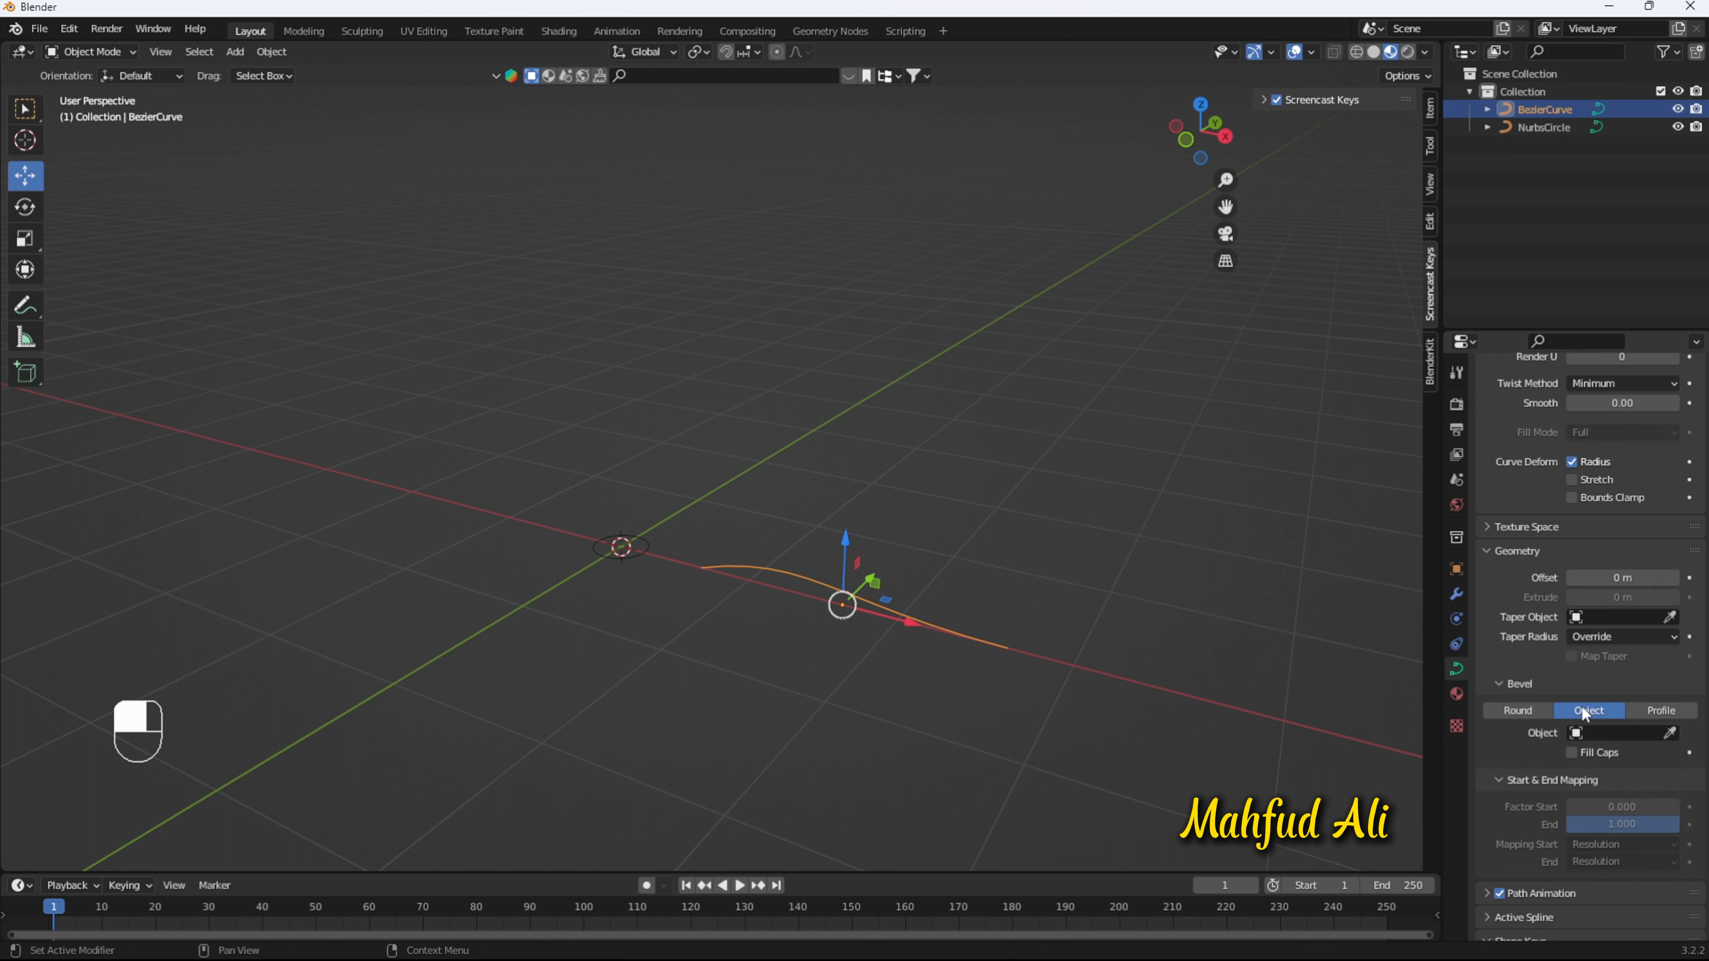
{"action": "left_click", "coordinate": [1616, 734]}
{"action": "left_click", "coordinate": [1573, 761]}
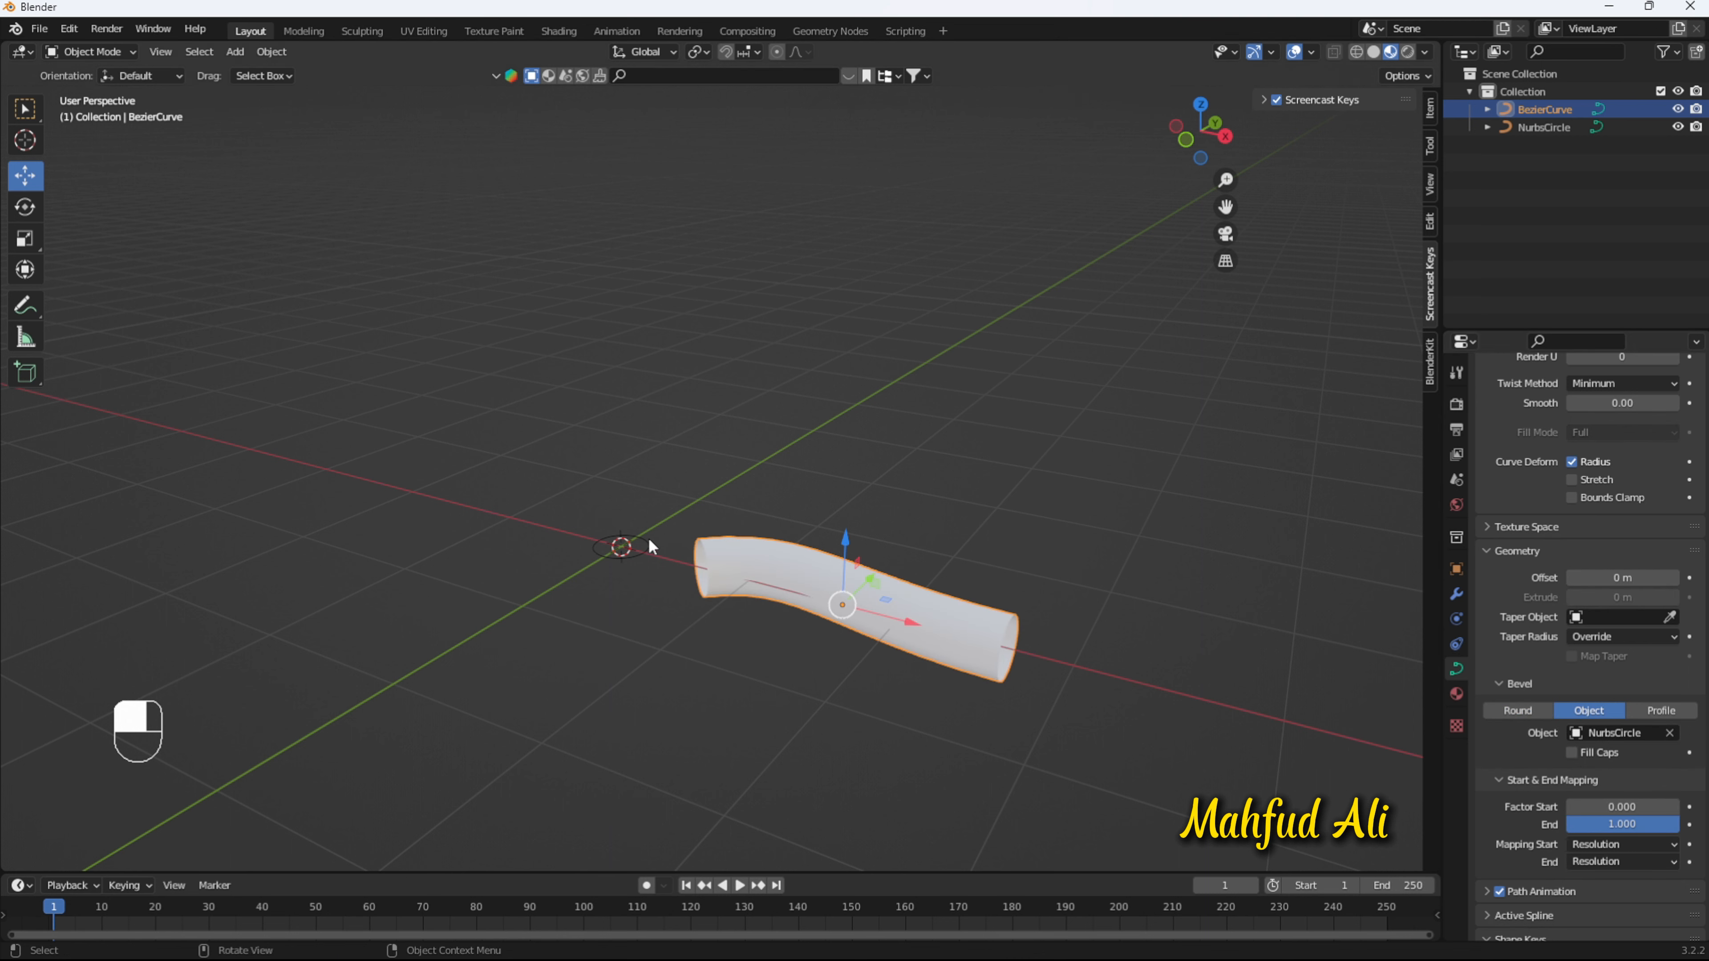
Step: Scale the NurbsCircle profile down to roughly half its size to make the tube thinner
{"action": "left_click", "coordinate": [620, 547]}
{"action": "key", "text": "s"}
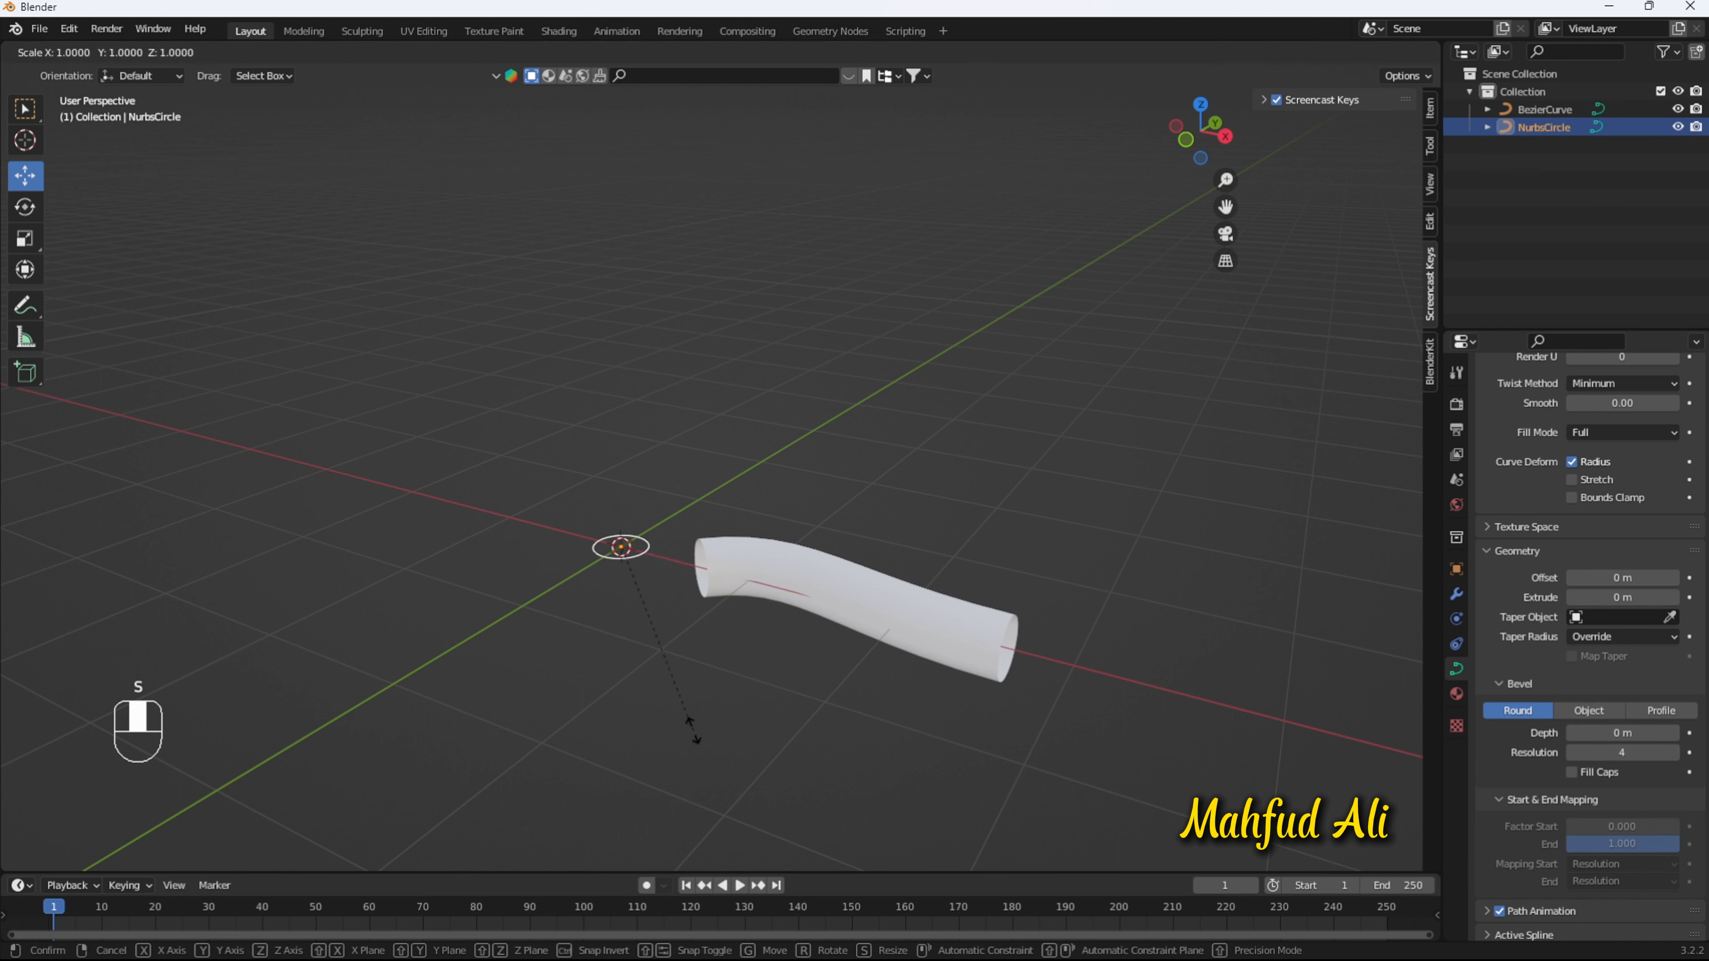
{"action": "left_click", "coordinate": [707, 617]}
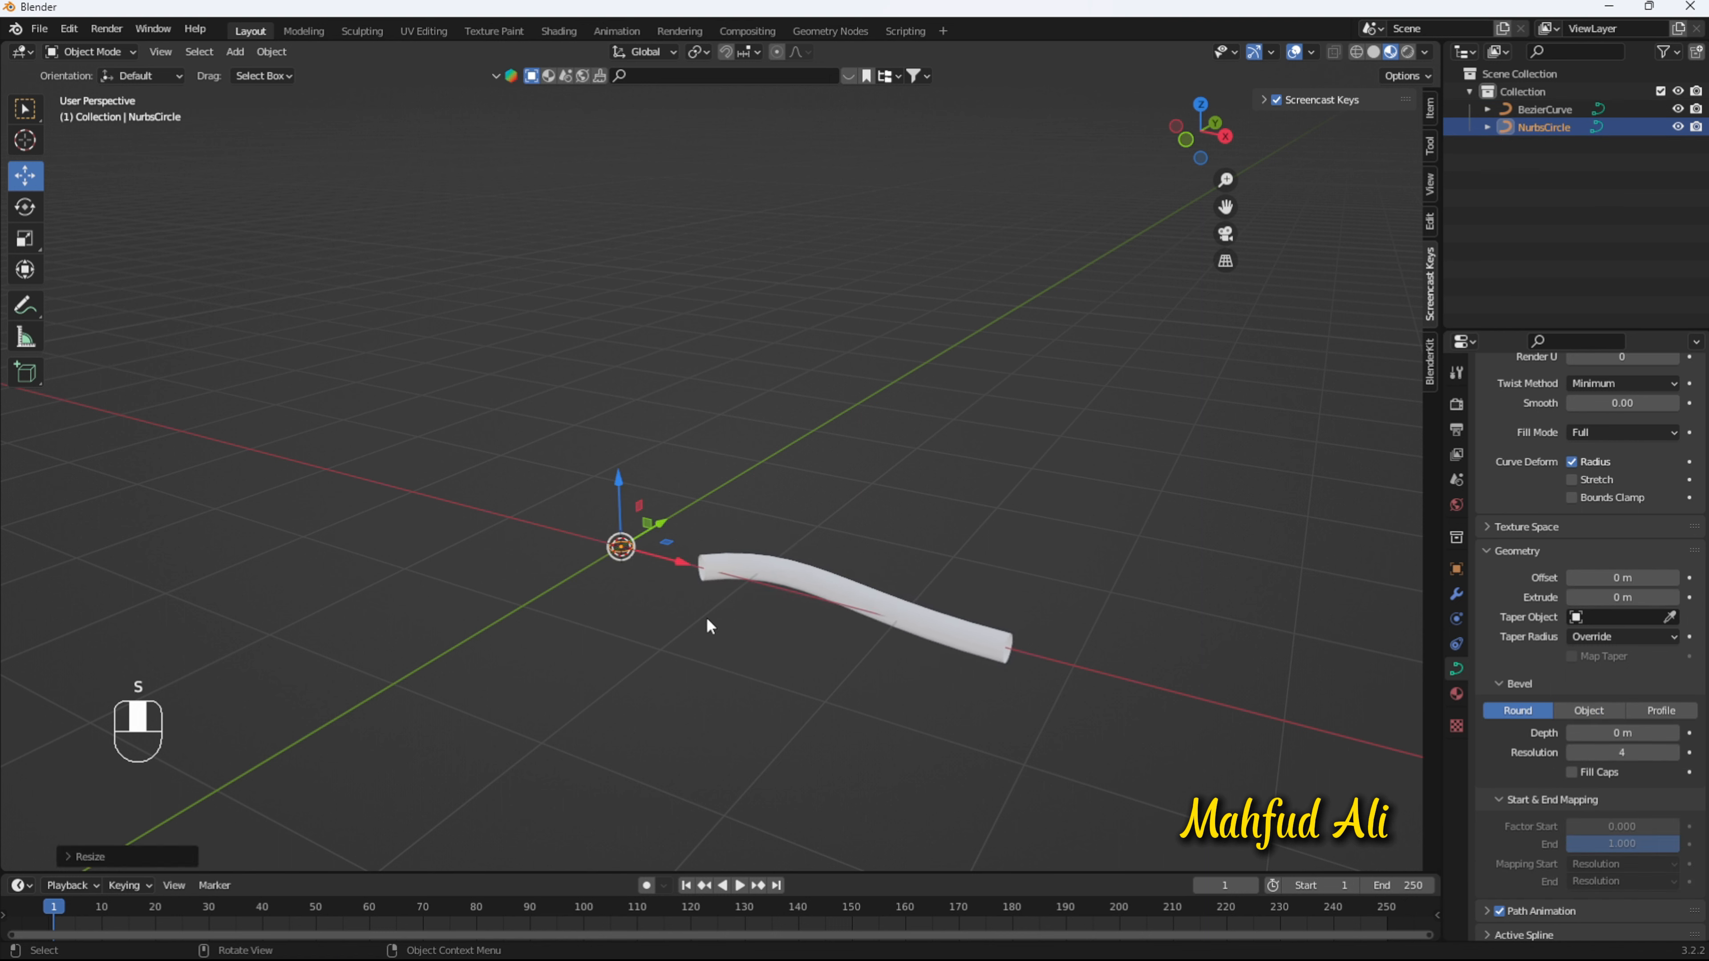
Step: Extend the Bezier curve by extruding its far end point along the X axis in Edit Mode
{"action": "left_click", "coordinate": [921, 620]}
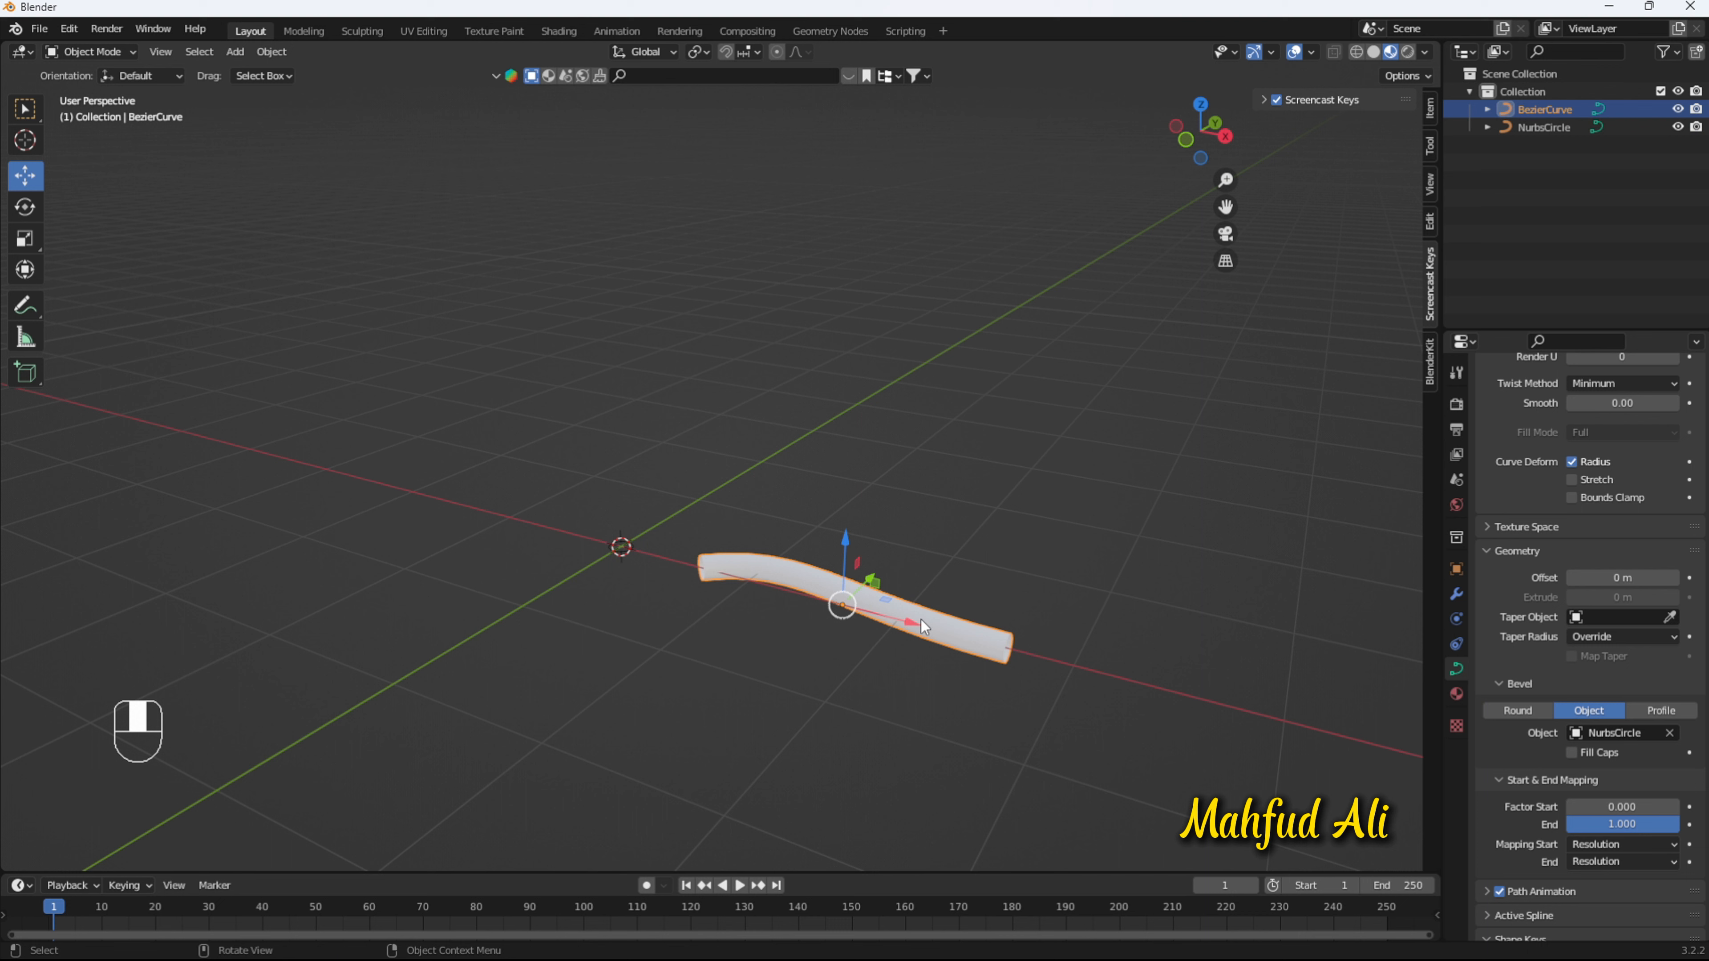
{"action": "key", "text": "Tab"}
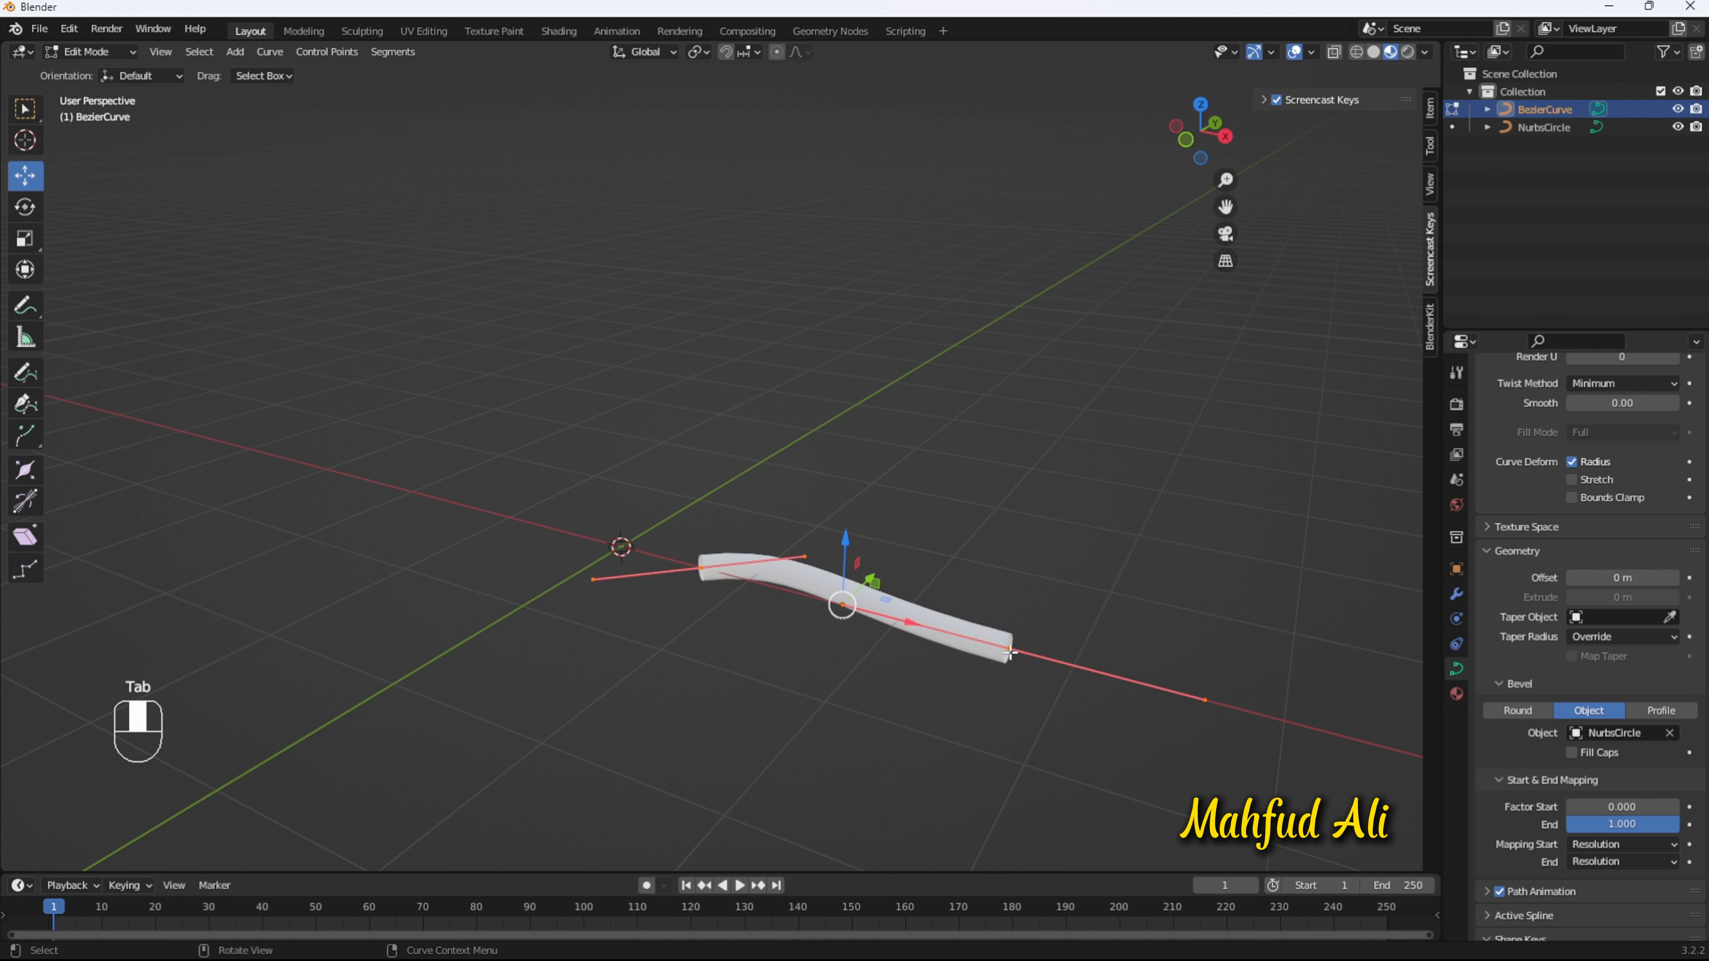
{"action": "left_click", "coordinate": [1010, 651]}
{"action": "key", "text": "e"}
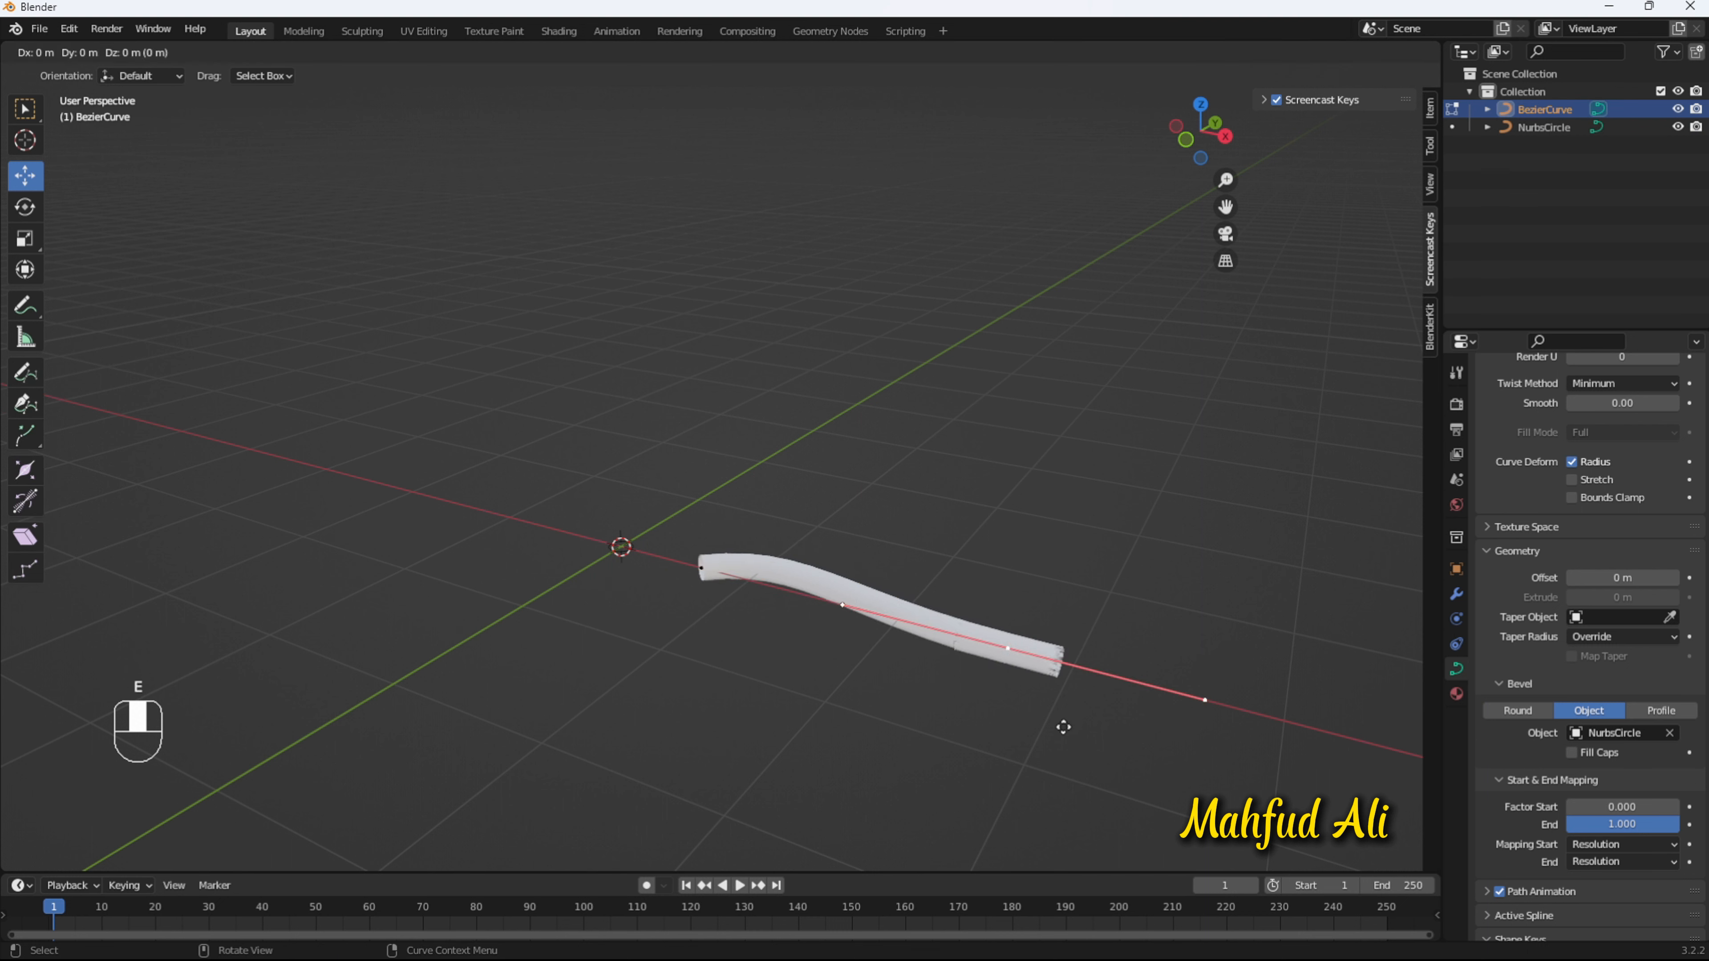
{"action": "key", "text": "x"}
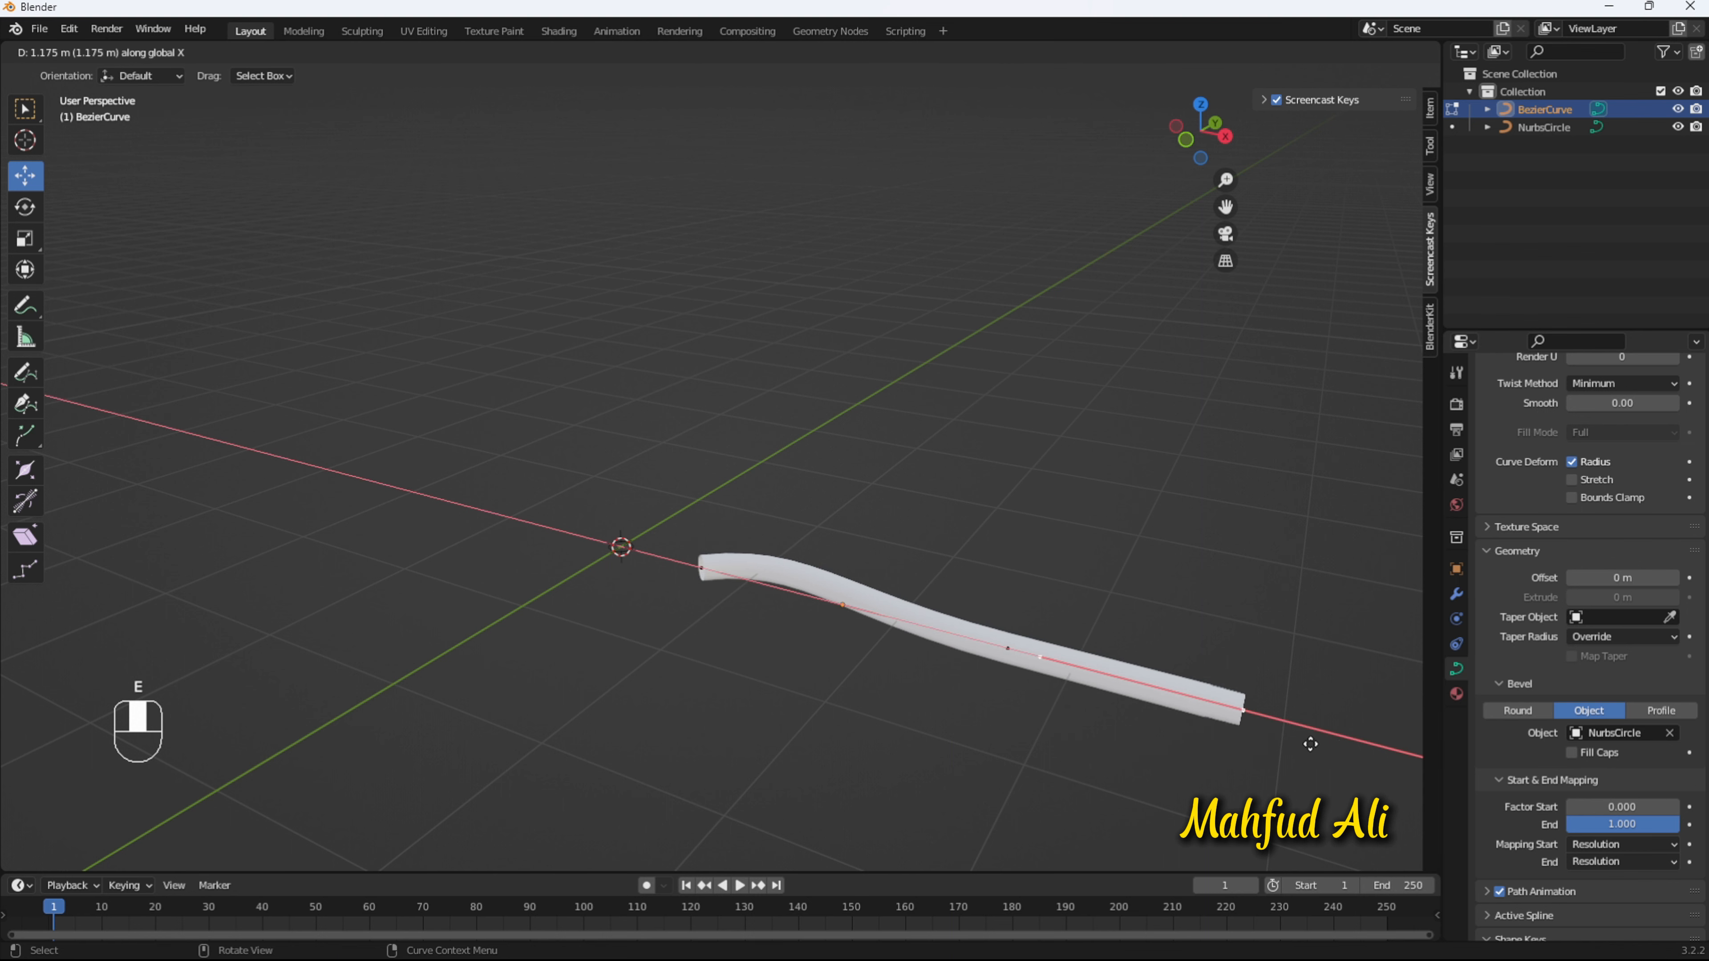
{"action": "left_click", "coordinate": [1359, 751]}
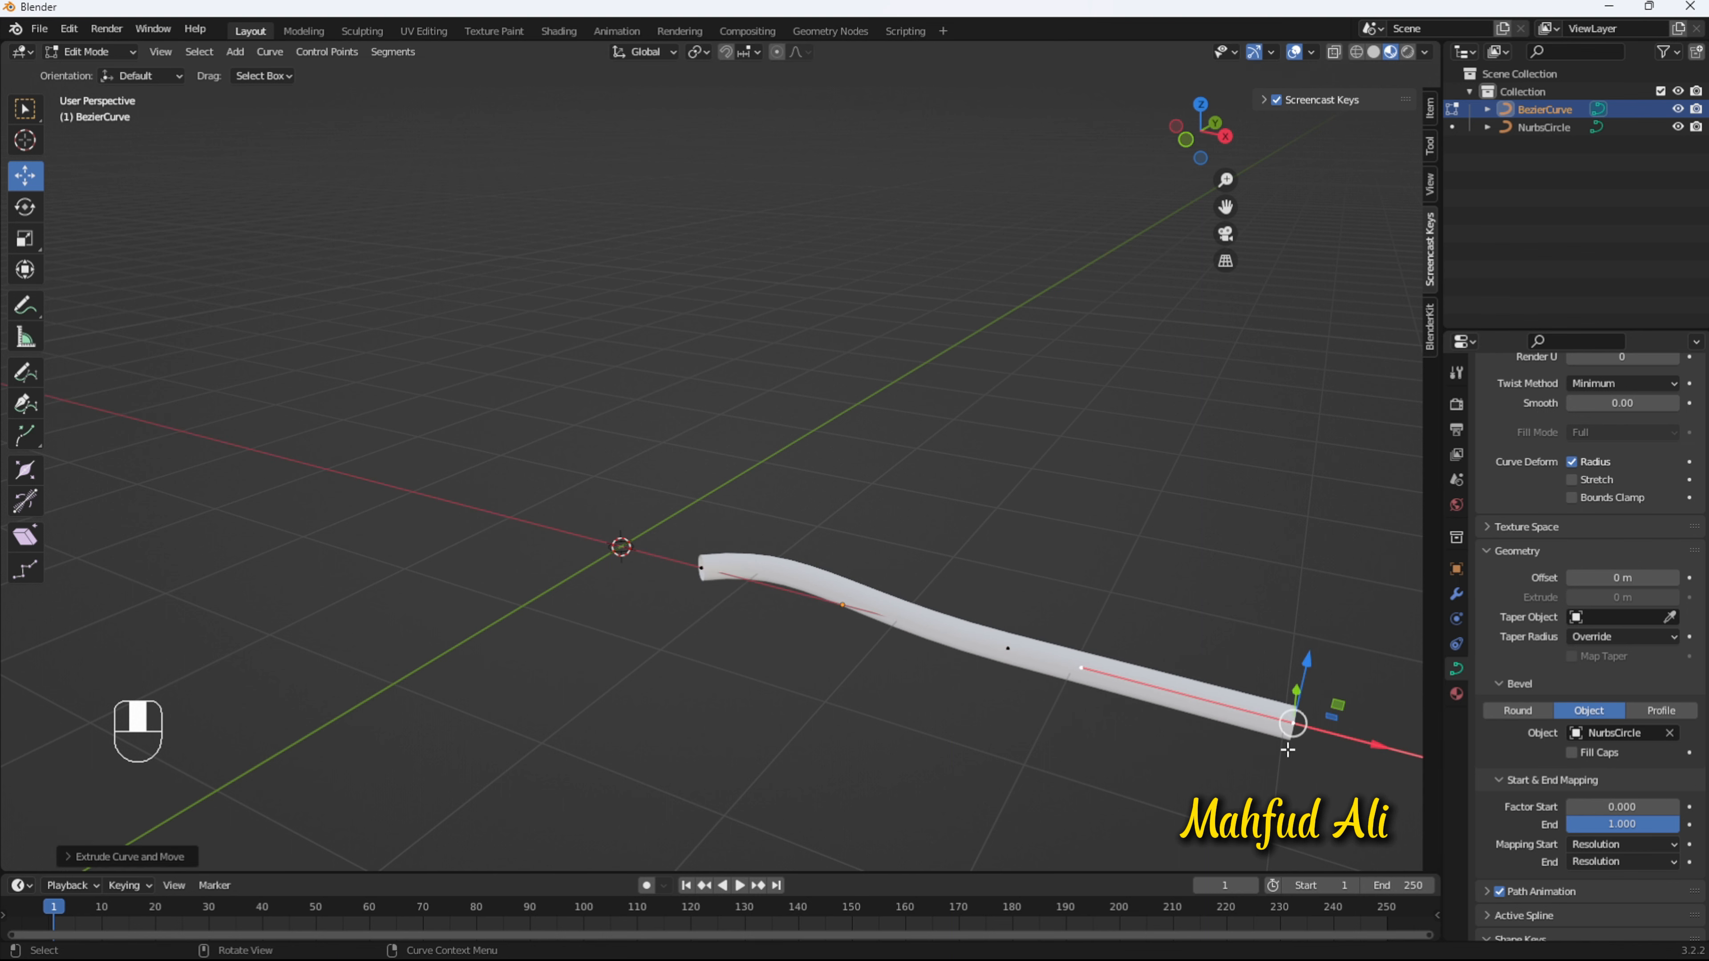
Step: Raise the curve's extruded end point and pull its middle control point down to form a dip
{"action": "middle_click_drag", "start_coordinate": [1287, 750], "coordinate": [1237, 715]}
{"action": "left_click_drag", "start_coordinate": [1142, 569], "coordinate": [1116, 389]}
{"action": "scroll", "coordinate": [1095, 530], "scroll_direction": "down", "scroll_amount": 3}
{"action": "middle_click_drag", "start_coordinate": [1036, 592], "coordinate": [907, 731]}
{"action": "left_click", "coordinate": [895, 558]}
{"action": "left_click_drag", "start_coordinate": [898, 514], "coordinate": [880, 545]}
Step: Shift the curve's starting control point along Y and raise the outgoing handle of the middle point slightly
{"action": "left_click", "coordinate": [723, 532]}
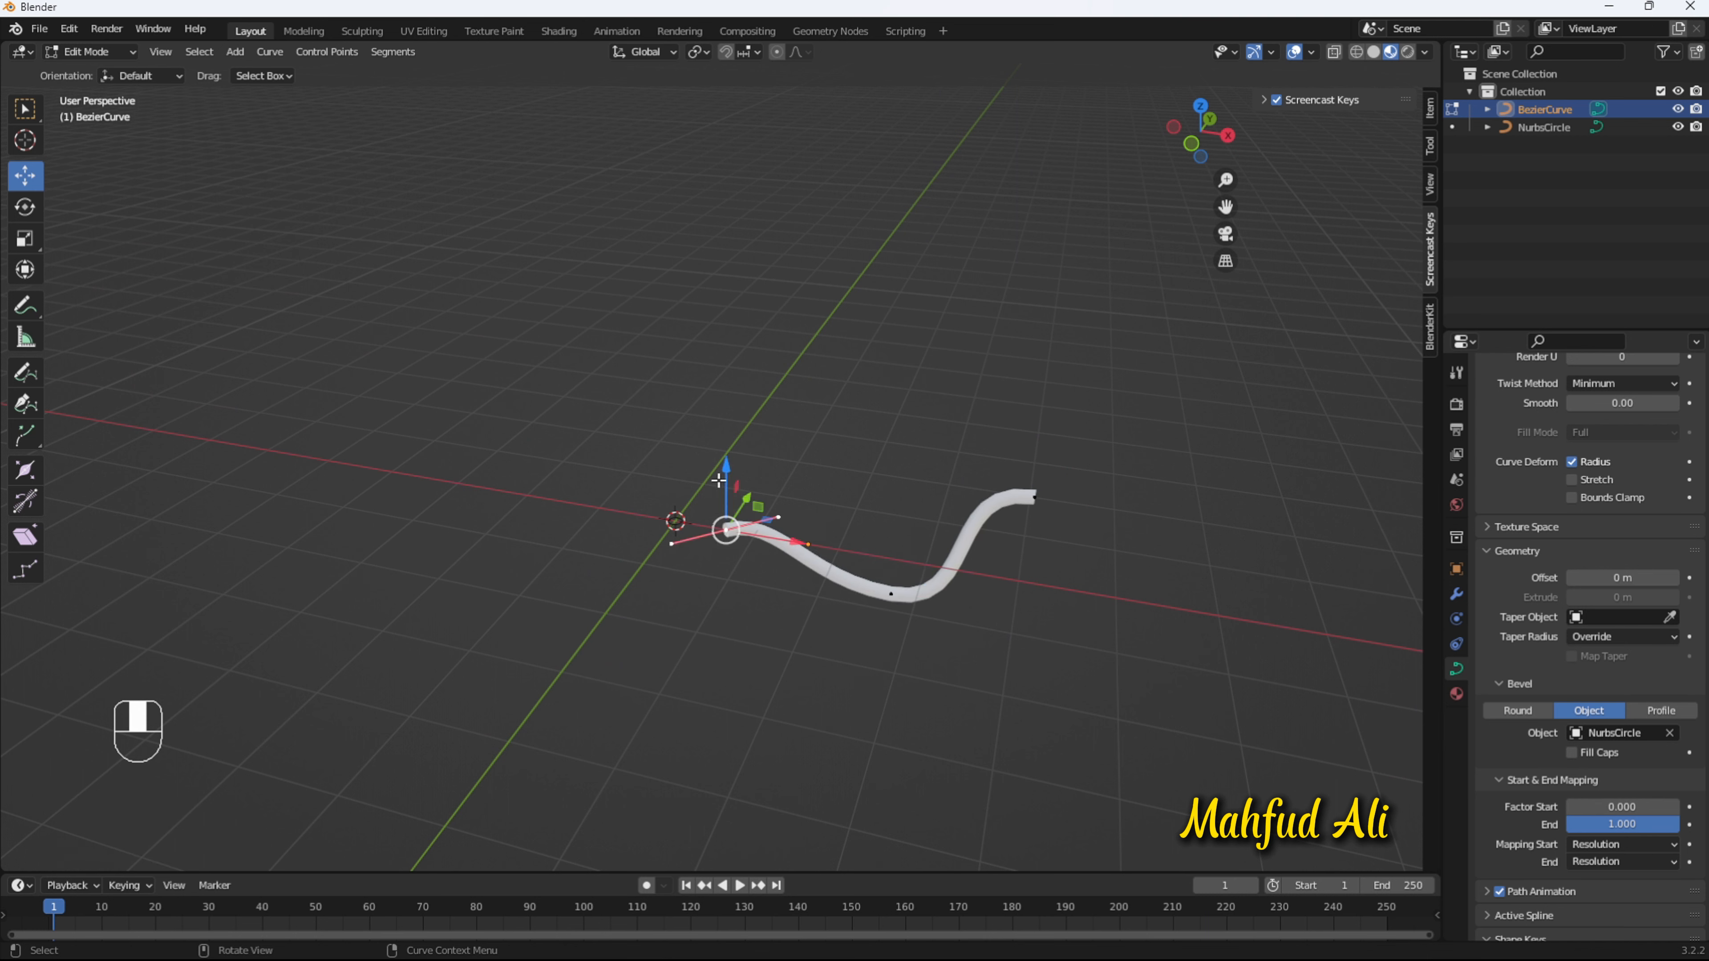
{"action": "left_click_drag", "start_coordinate": [747, 497], "coordinate": [758, 480]}
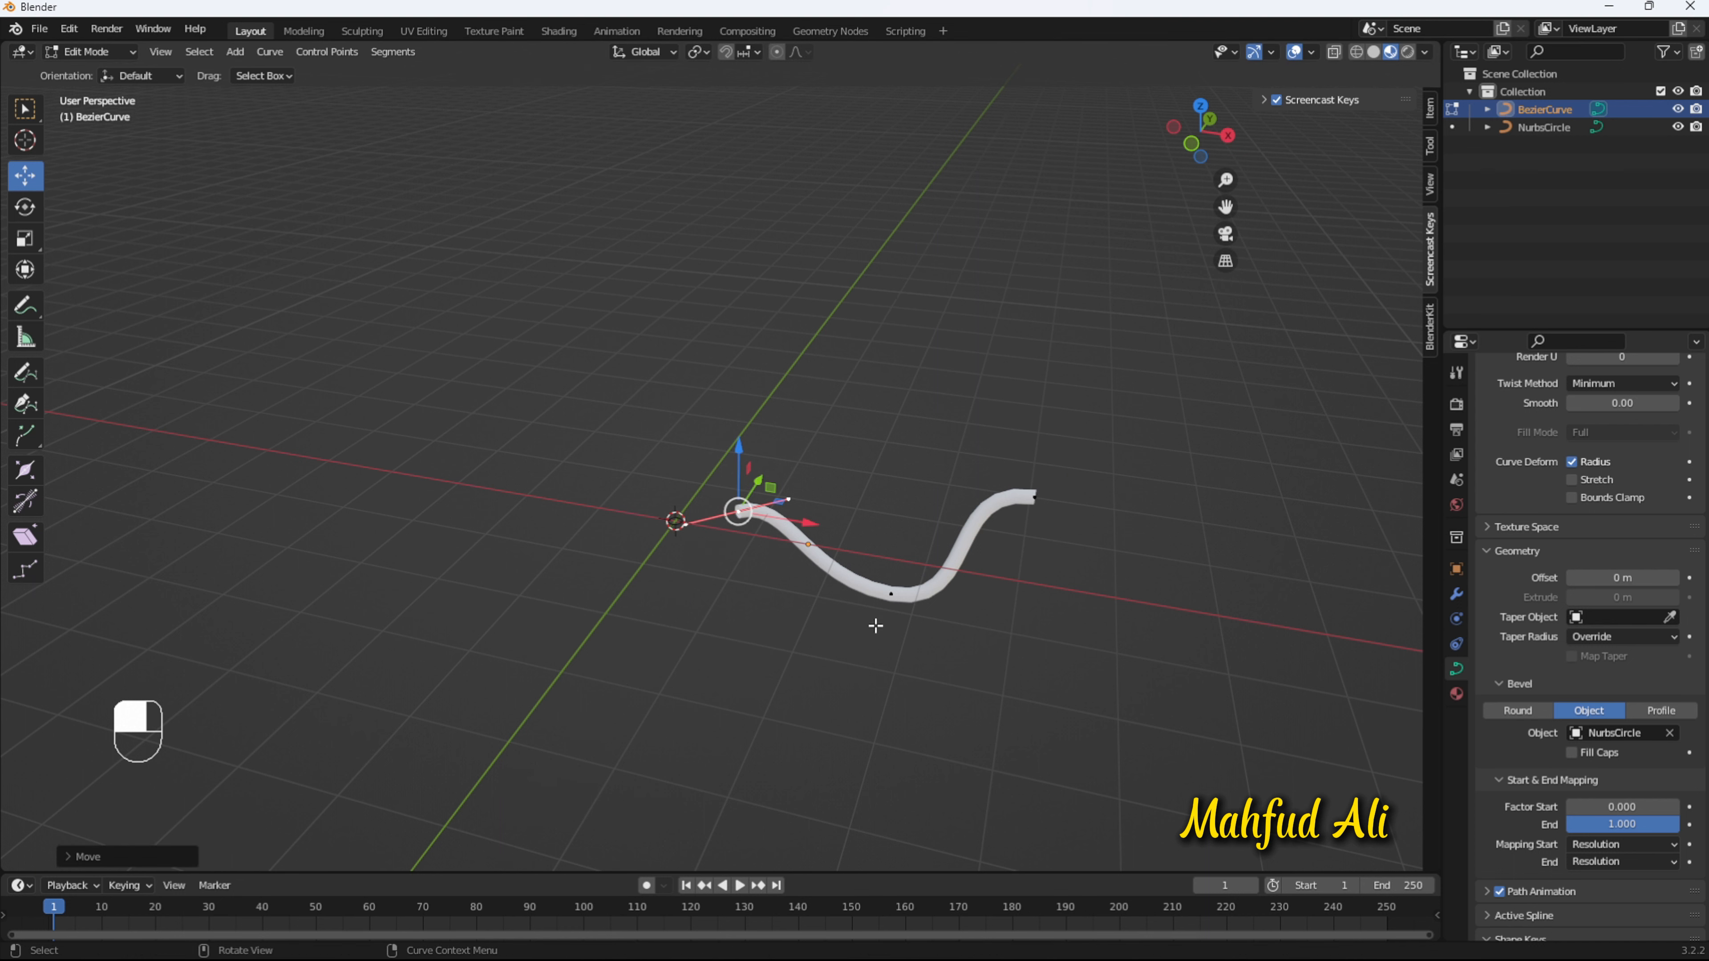
{"action": "left_click", "coordinate": [892, 599]}
{"action": "left_click", "coordinate": [1009, 615]}
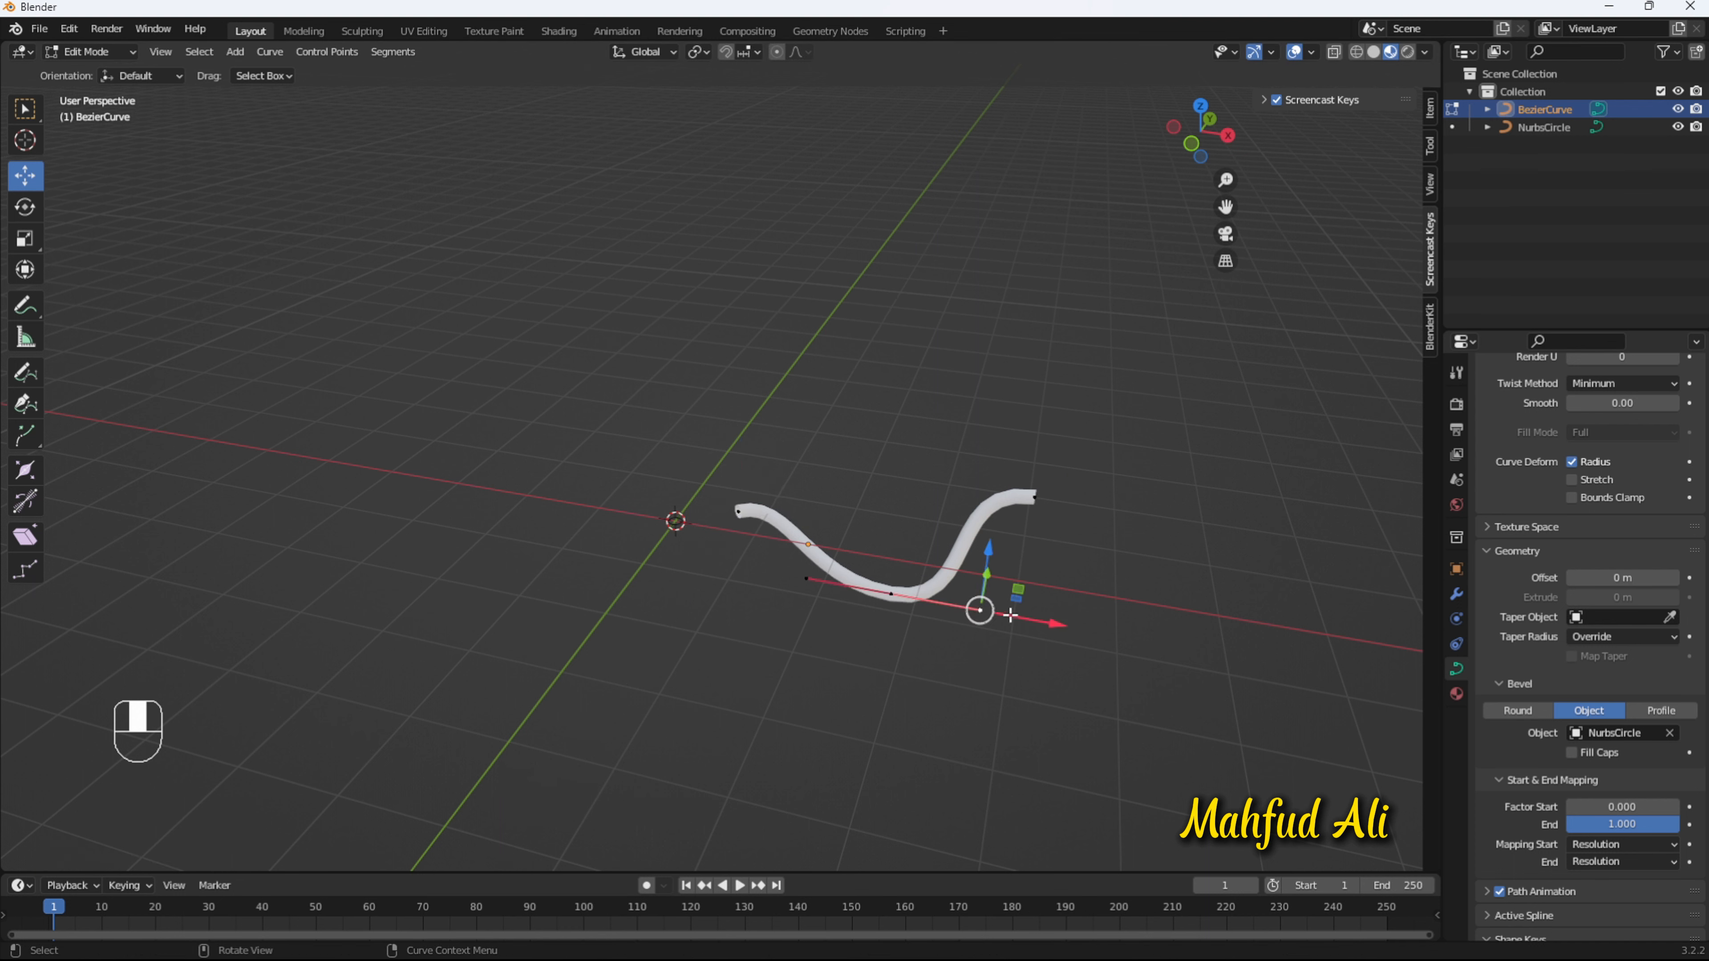
{"action": "mouse_move", "coordinate": [986, 554]}
{"action": "left_mouse_down"}
{"action": "mouse_move", "coordinate": [982, 569]}
{"action": "mouse_move", "coordinate": [986, 533]}
{"action": "left_mouse_up"}
{"action": "middle_click_drag", "start_coordinate": [1083, 640], "coordinate": [969, 588]}
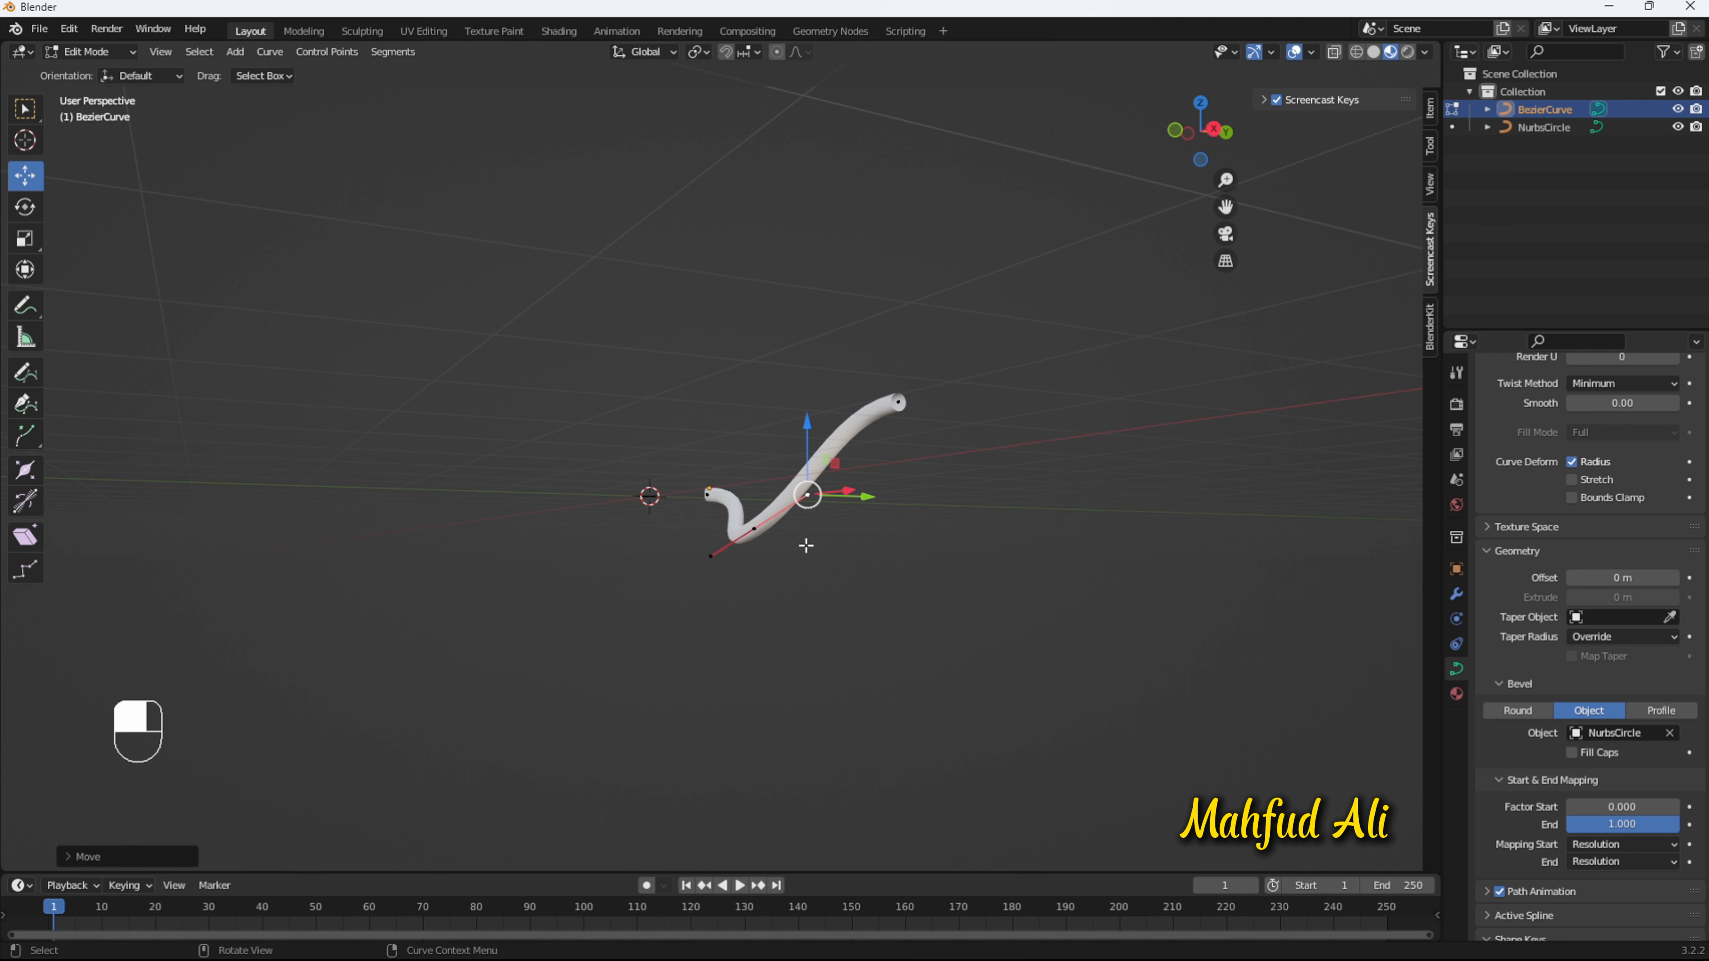
Step: Raise the whole curve object along Z until its lowest bend sits at ground level
{"action": "key", "text": "Tab"}
{"action": "left_click_drag", "start_coordinate": [707, 428], "coordinate": [716, 357]}
{"action": "key", "text": "KP_1"}
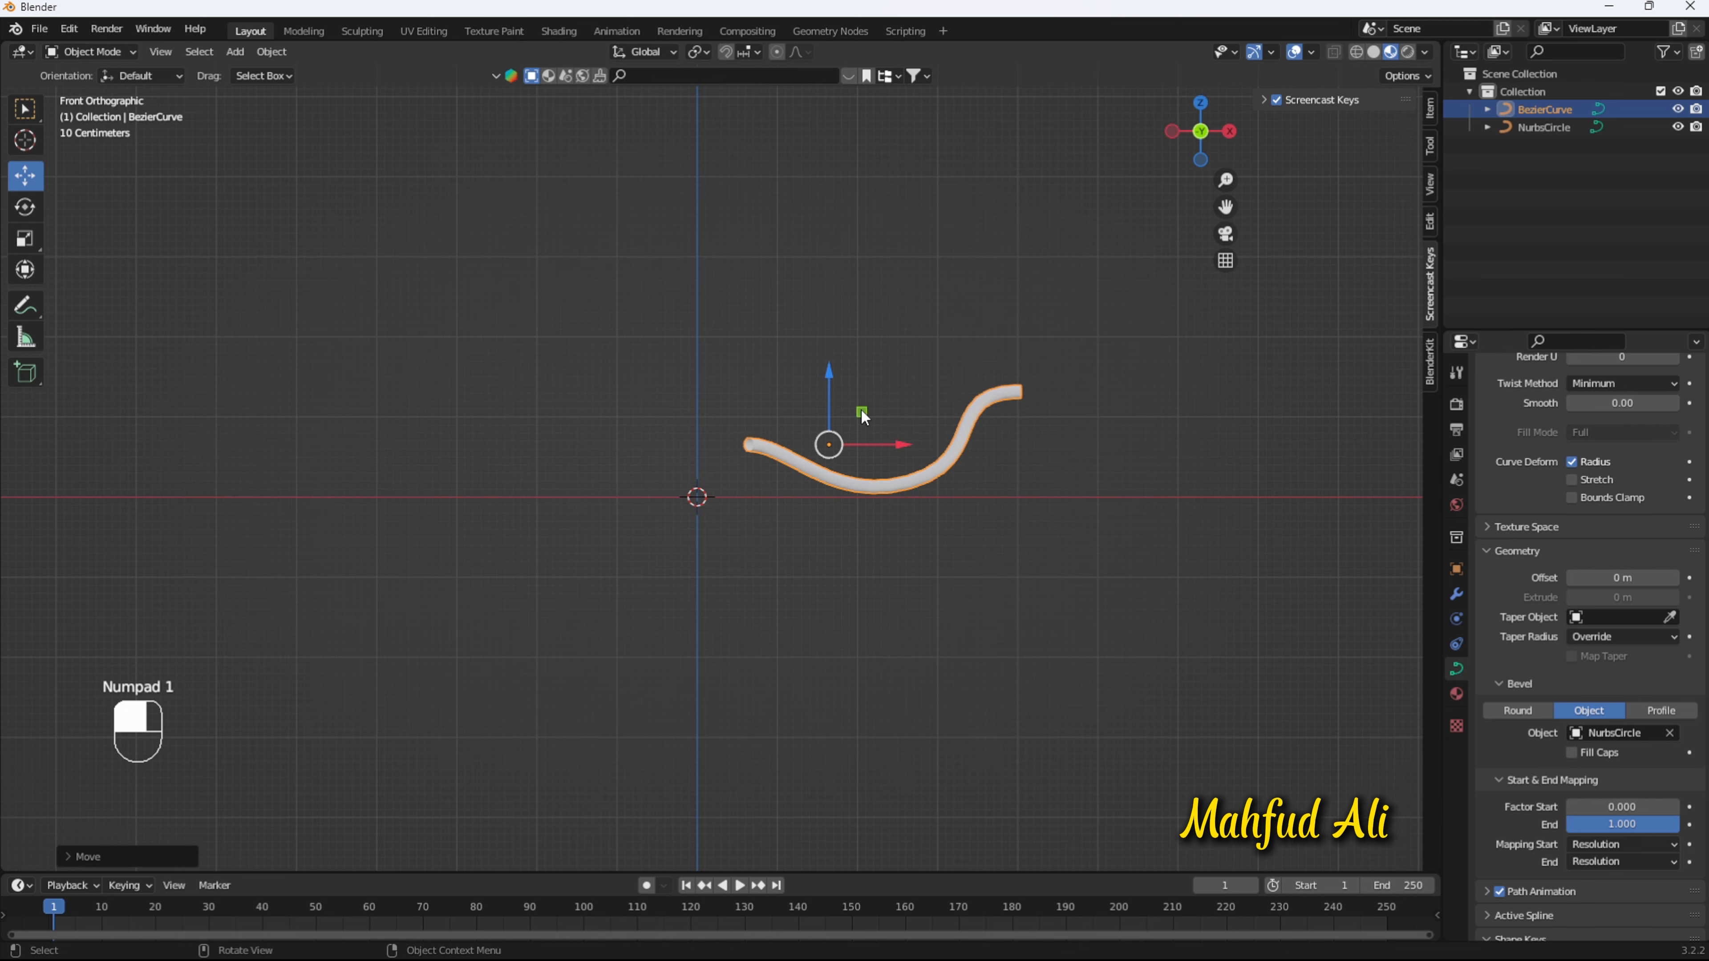
{"action": "left_click_drag", "start_coordinate": [829, 364], "coordinate": [829, 366]}
{"action": "middle_click_drag", "start_coordinate": [949, 498], "coordinate": [791, 578]}
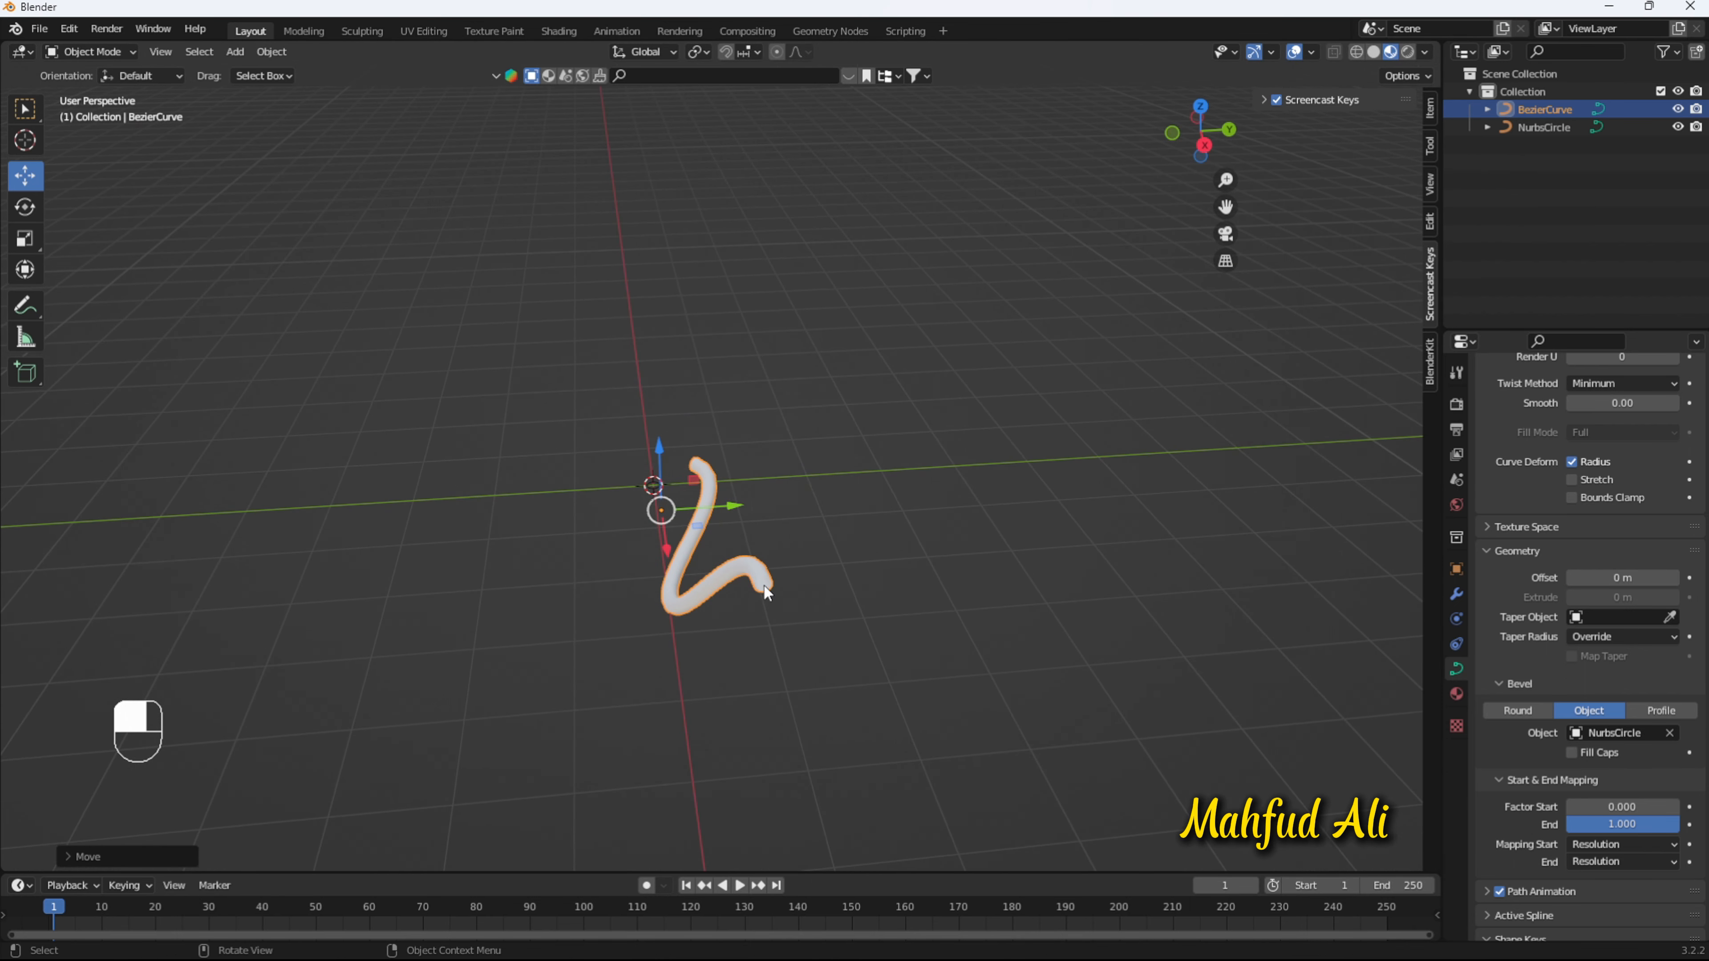
Step: Extrude another free segment outward from the raised end point of the curve in Edit Mode
{"action": "left_click", "coordinate": [707, 464]}
{"action": "middle_click_drag", "start_coordinate": [729, 482], "coordinate": [729, 482]}
{"action": "key", "text": "Tab"}
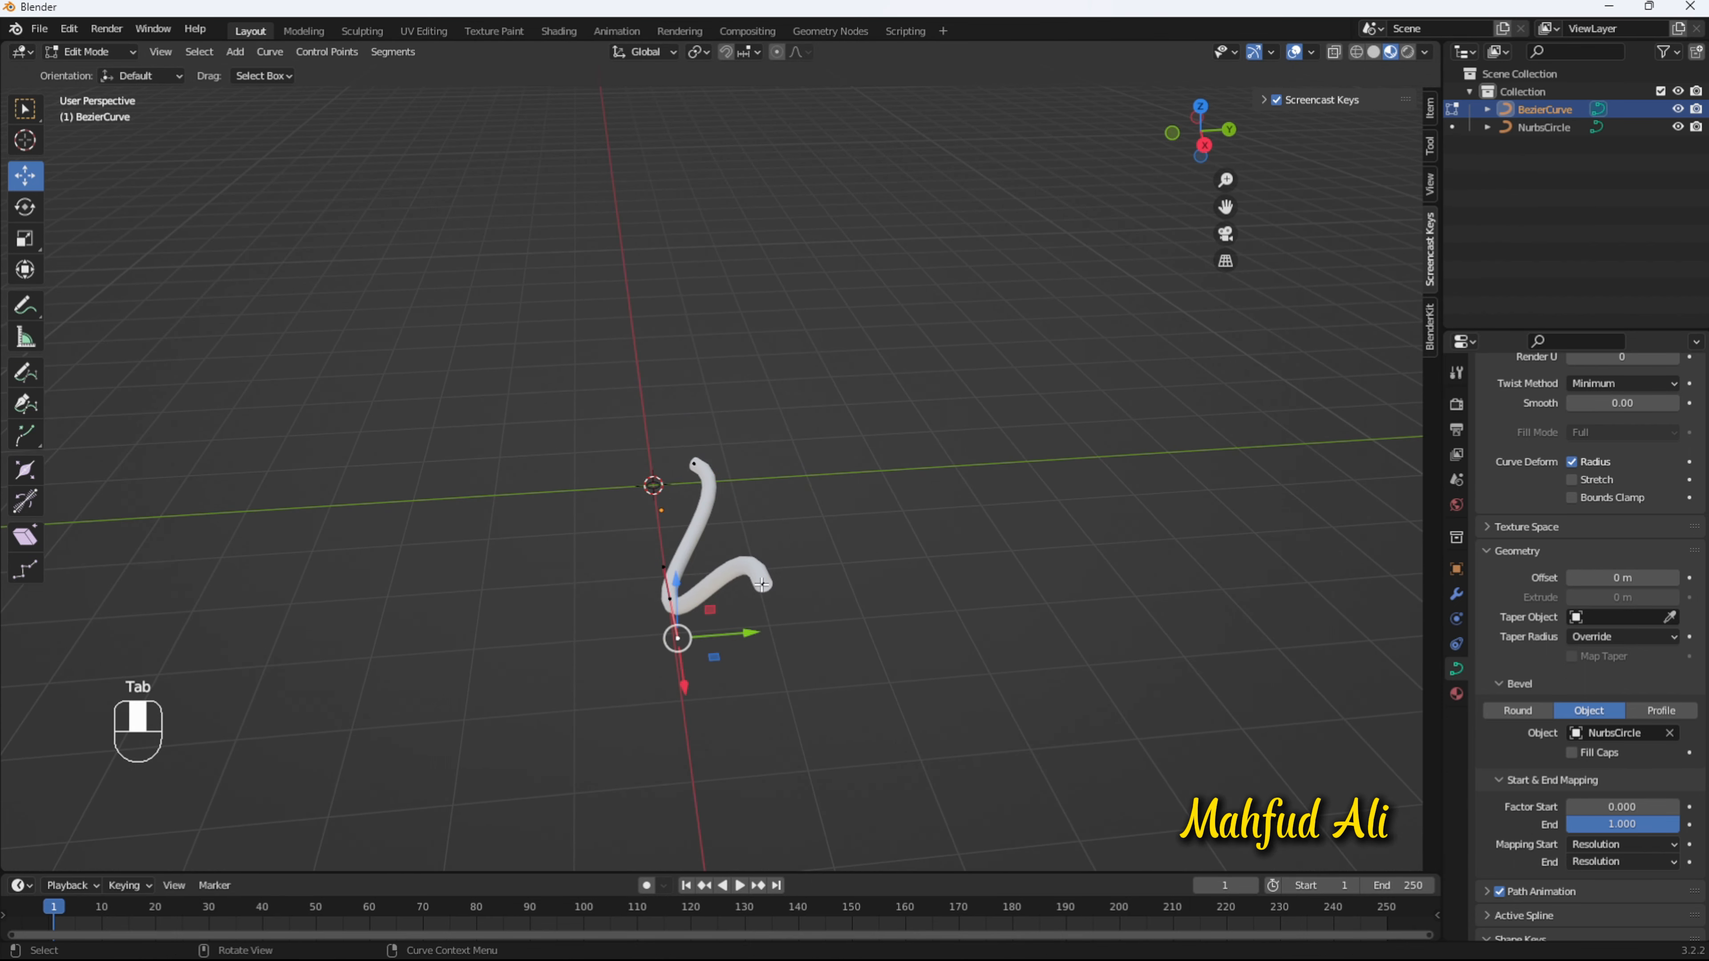
{"action": "left_click", "coordinate": [762, 586]}
{"action": "middle_click_drag", "start_coordinate": [761, 586], "coordinate": [954, 672]}
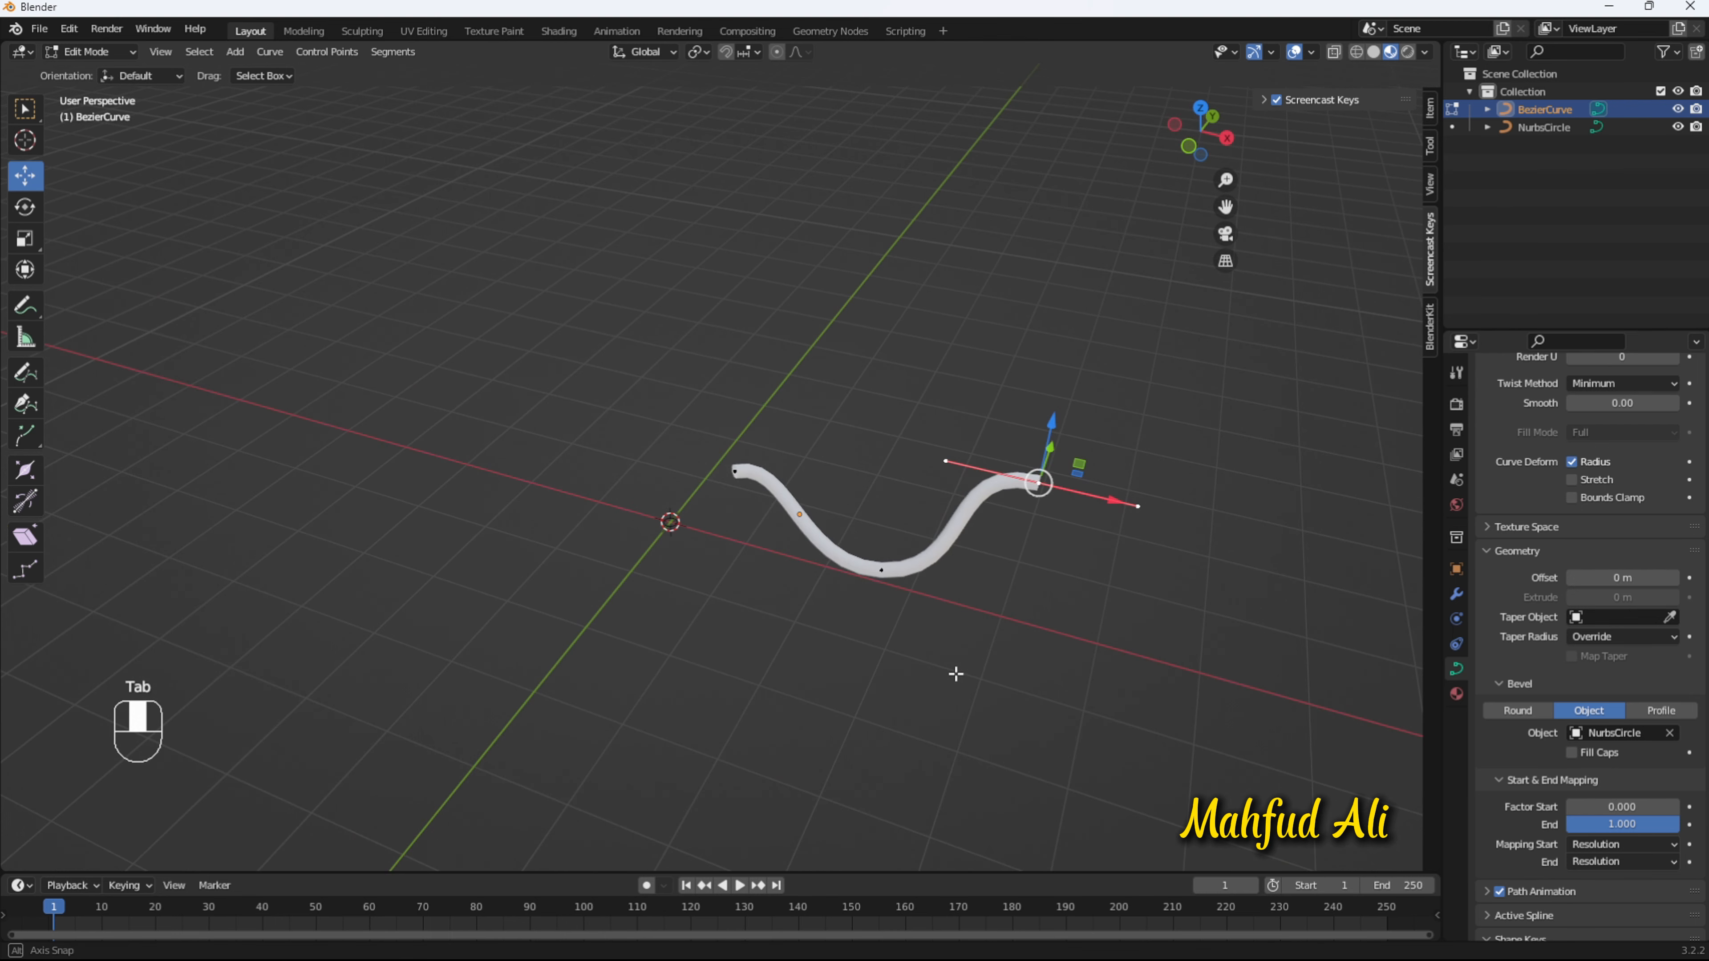
{"action": "key", "text": "e"}
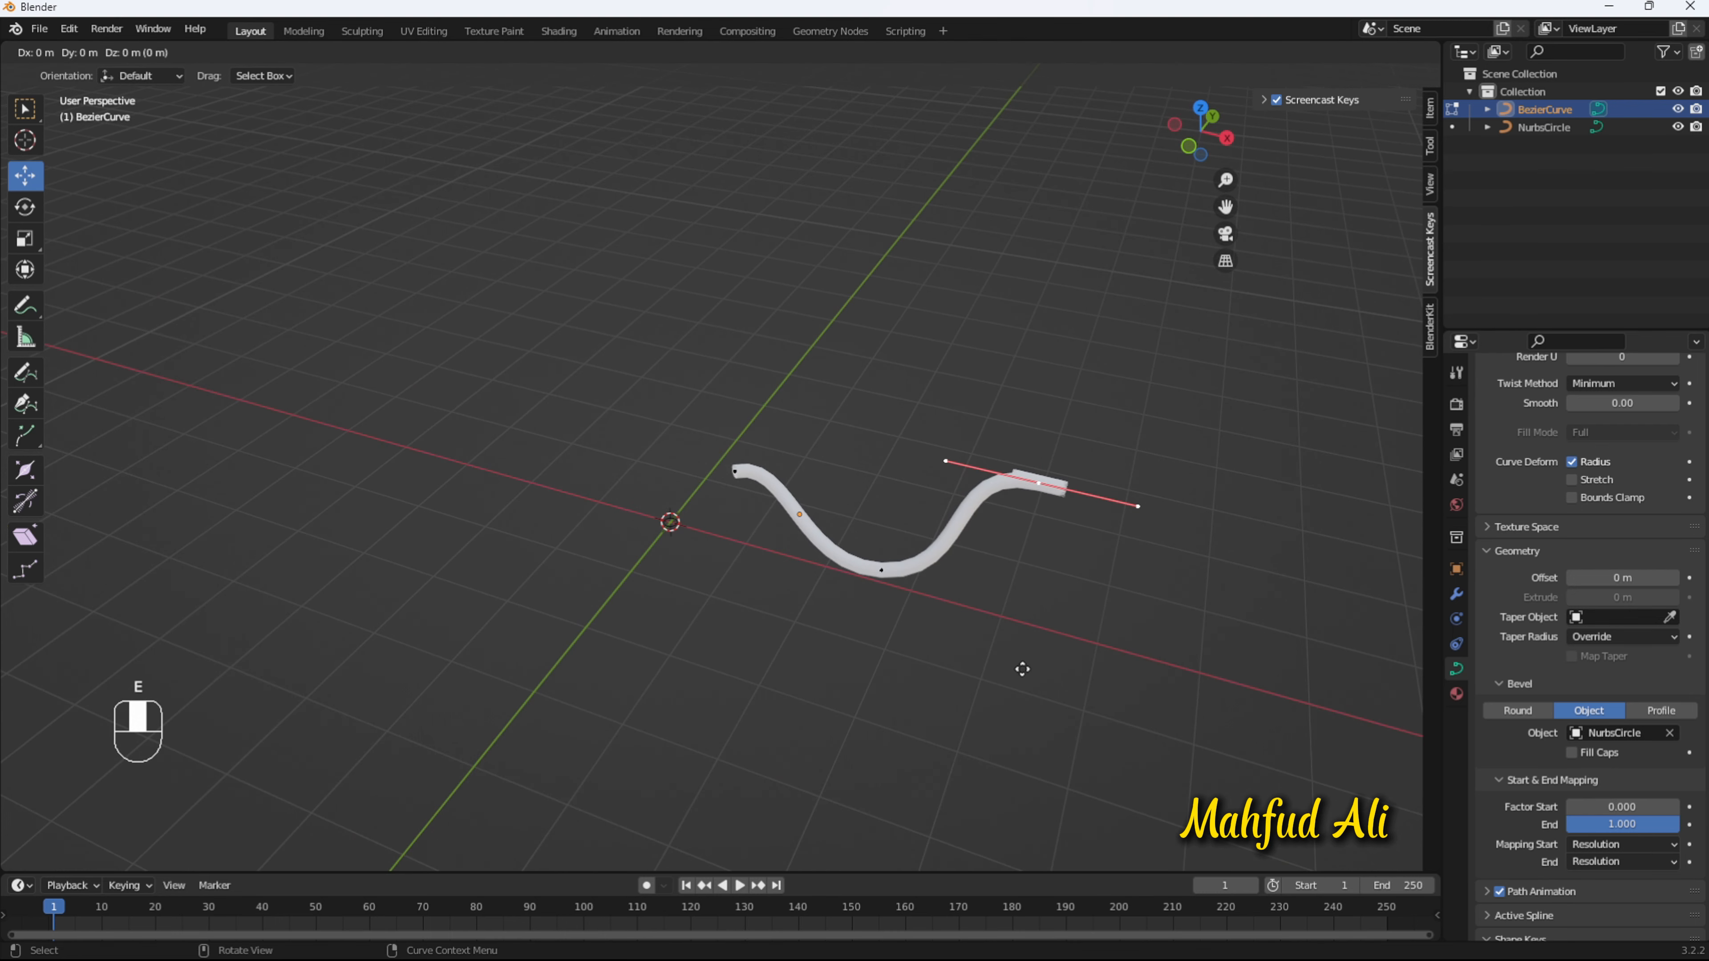
{"action": "left_click", "coordinate": [1249, 688]}
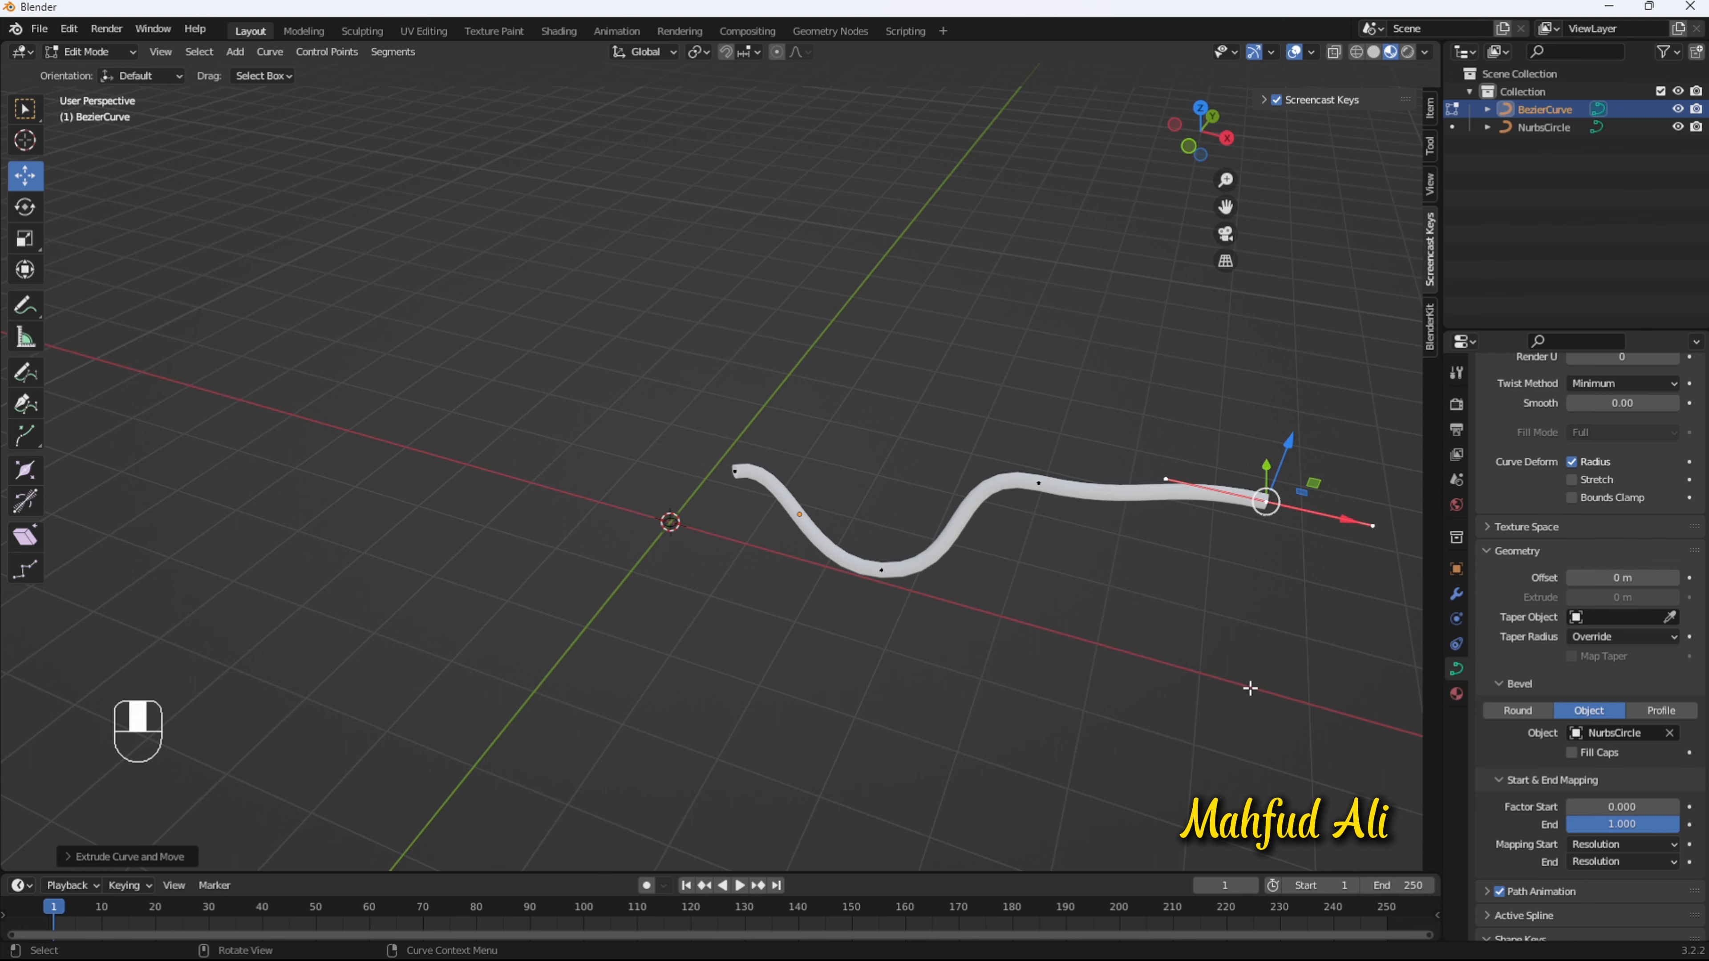
Step: Move the new end point along negative Y just past the X axis and lower it along Z to near ground level
{"action": "key", "text": "KP_7"}
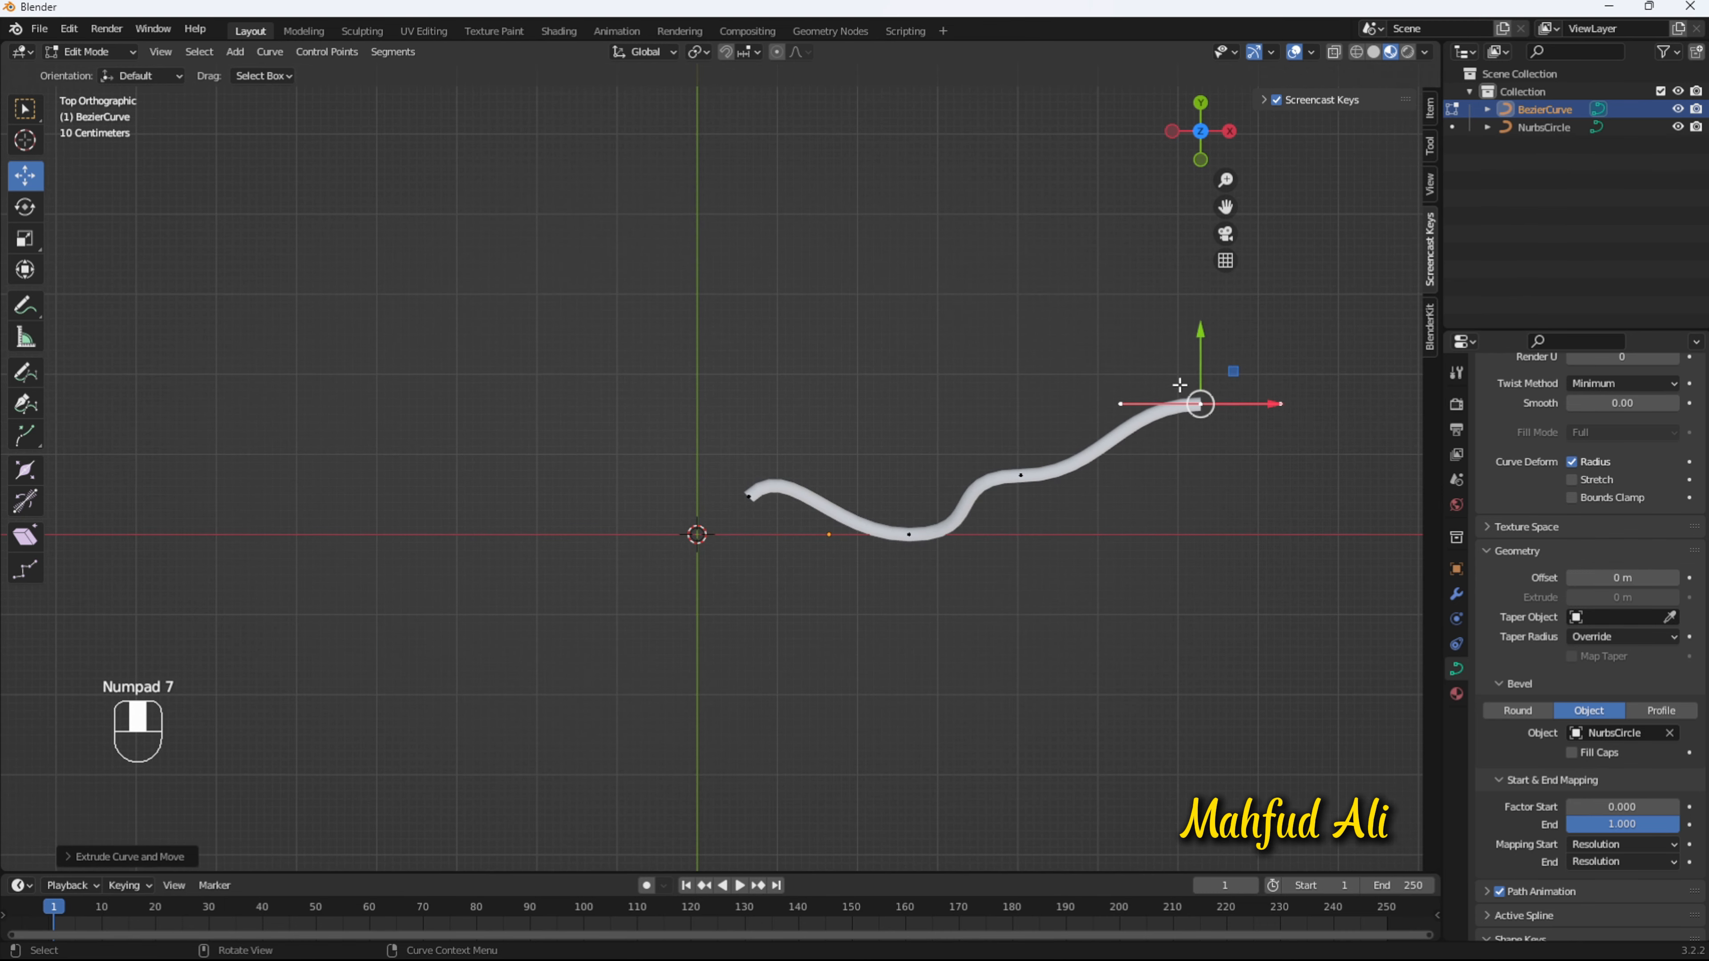
{"action": "left_click_drag", "start_coordinate": [1202, 332], "coordinate": [1160, 490]}
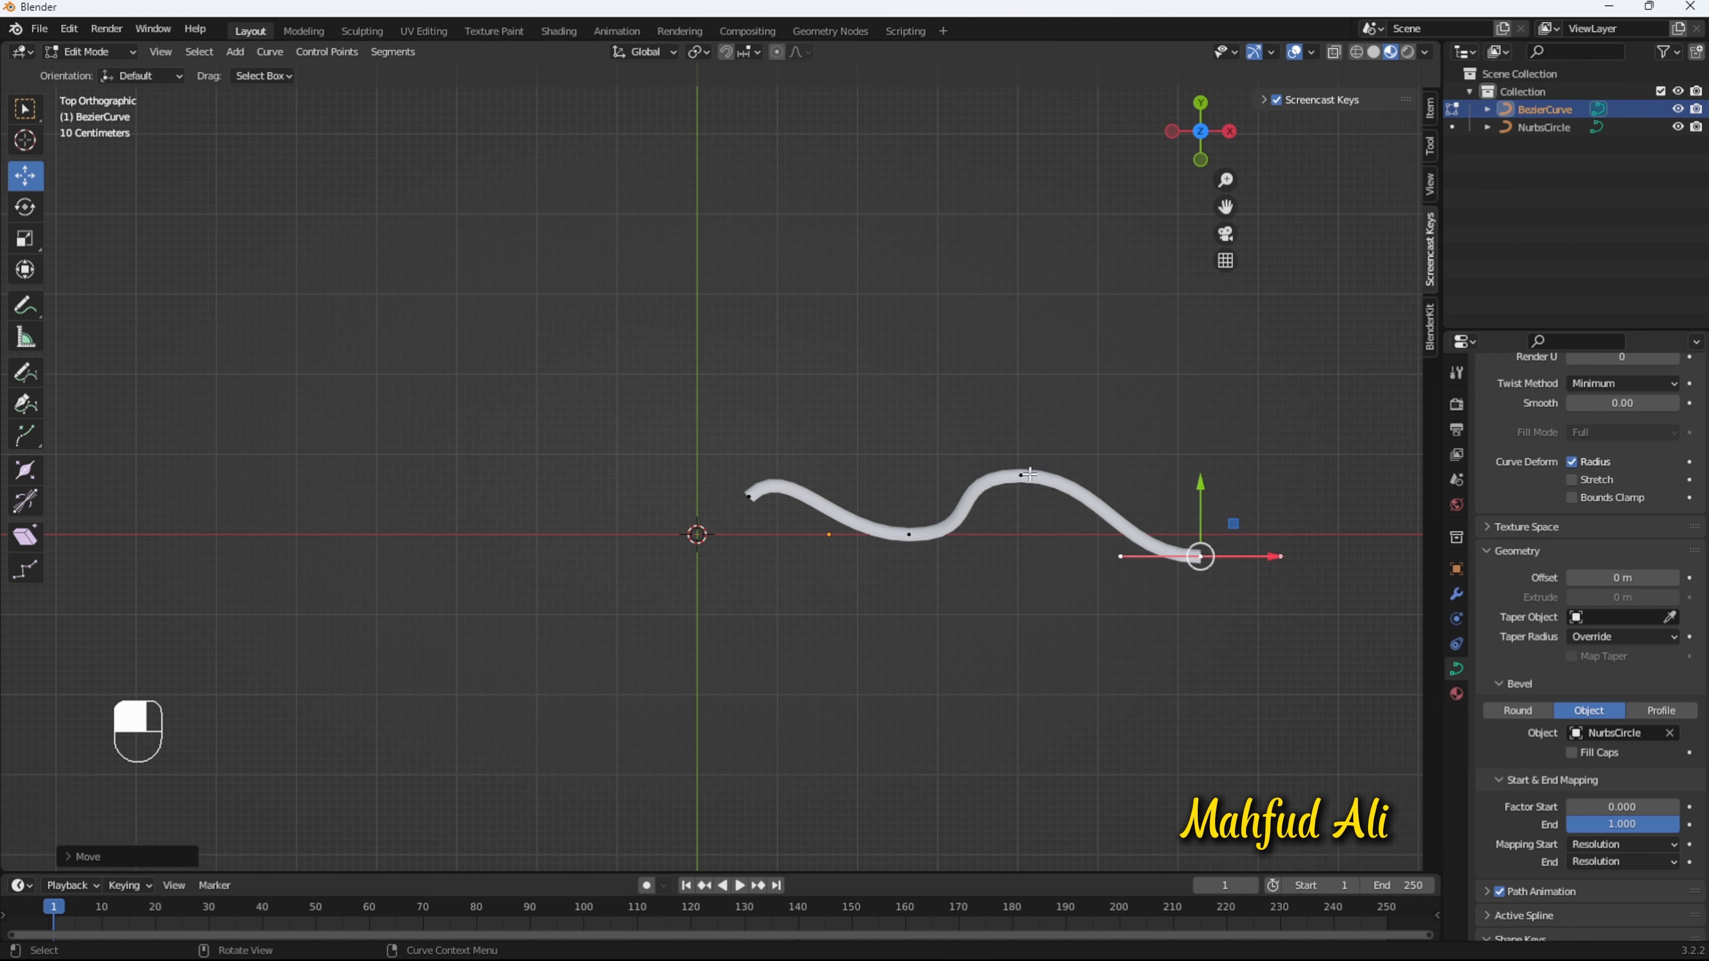
{"action": "middle_click_drag", "start_coordinate": [1099, 645], "coordinate": [1264, 401]}
{"action": "key", "text": "KP_3"}
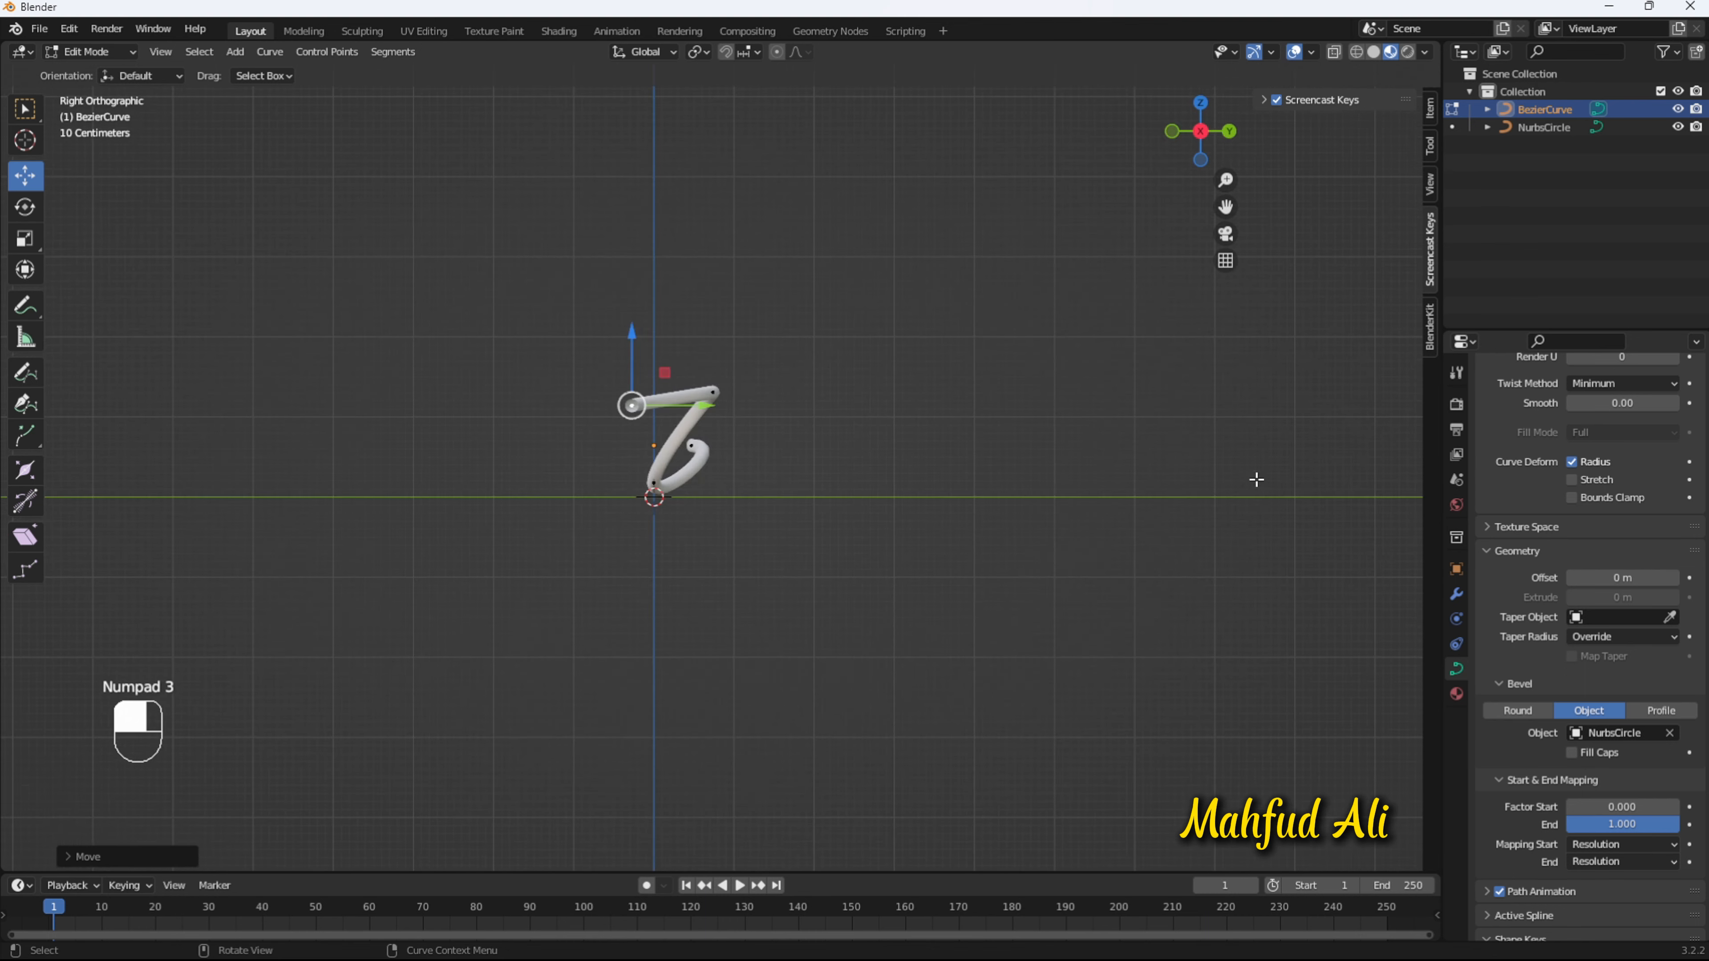
{"action": "key", "text": "KP_1"}
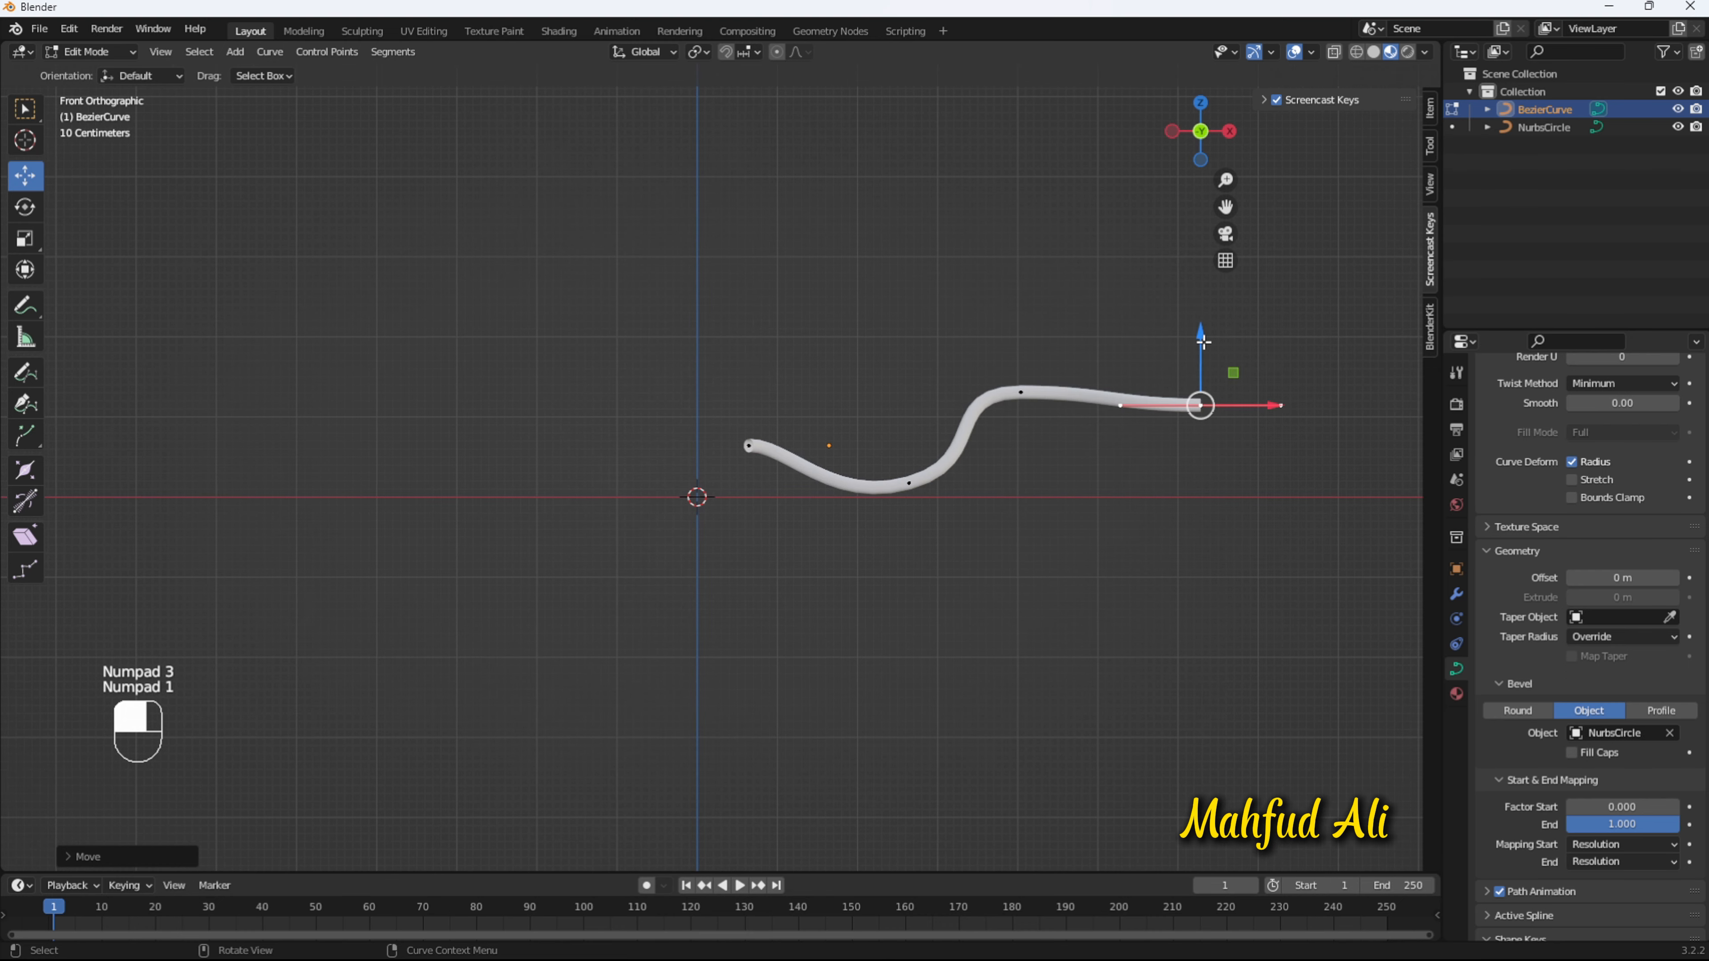
{"action": "left_click_drag", "start_coordinate": [1203, 341], "coordinate": [1178, 431]}
{"action": "middle_click_drag", "start_coordinate": [1178, 431], "coordinate": [1073, 590]}
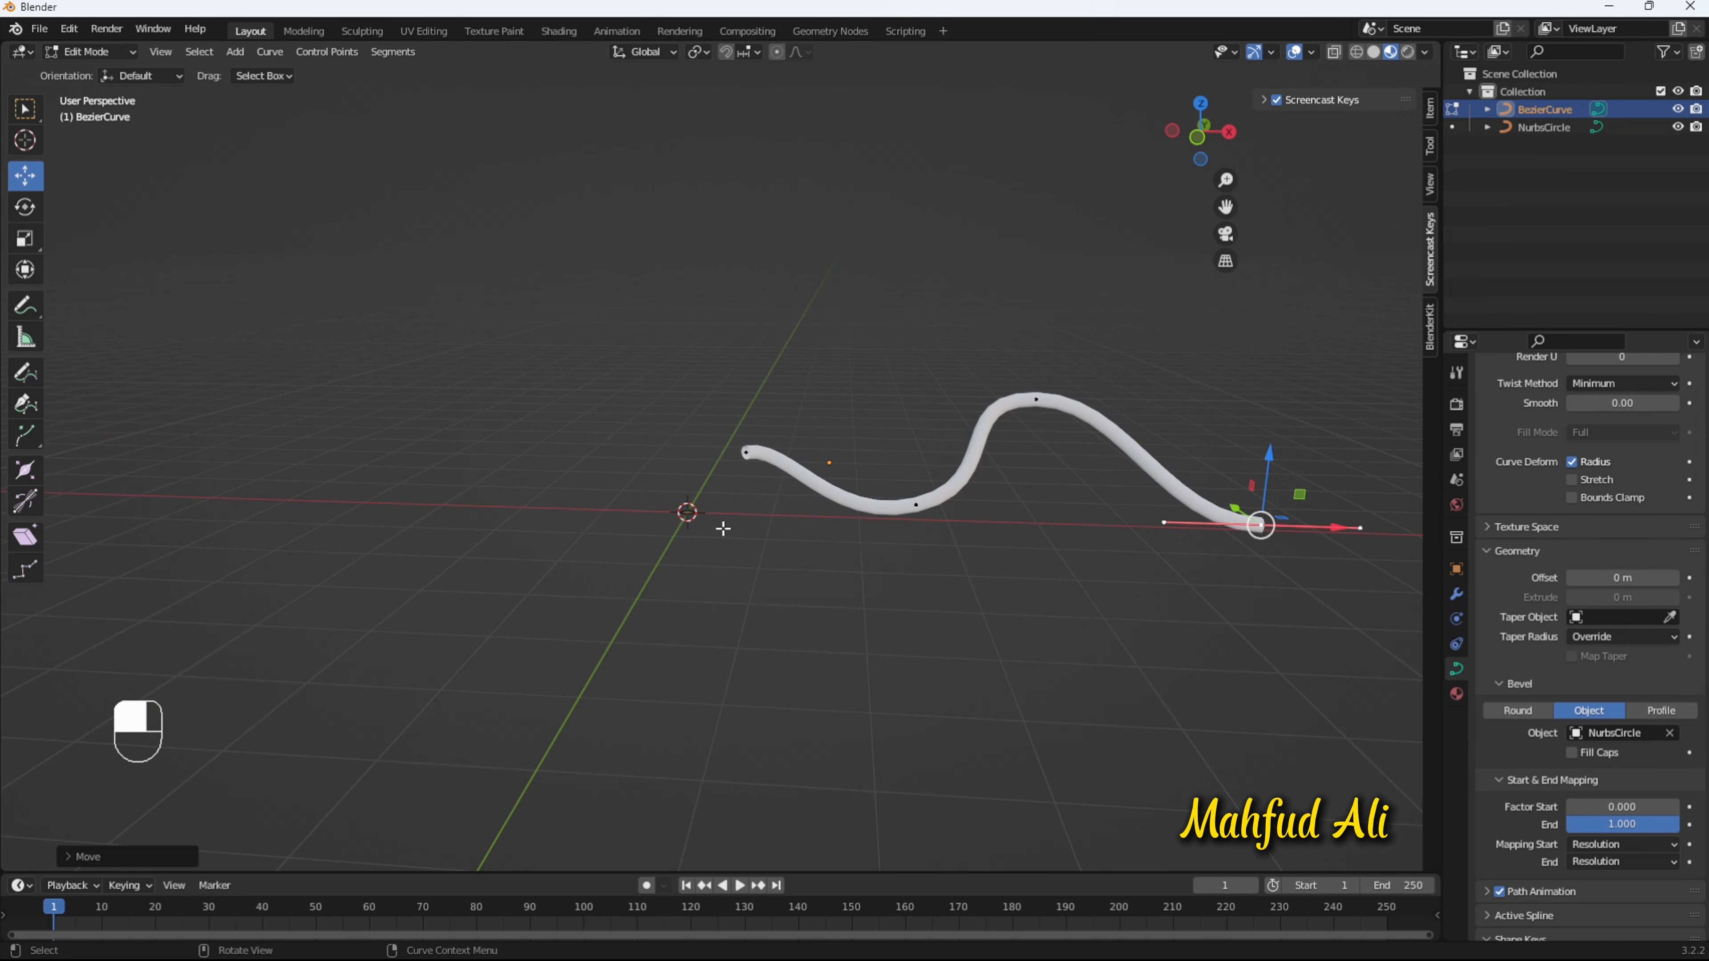
Step: Enlarge the NurbsCircle profile to more than twice its size in Object Mode, then rescale it slightly smaller to set the tube thickness
{"action": "key", "text": "Tab"}
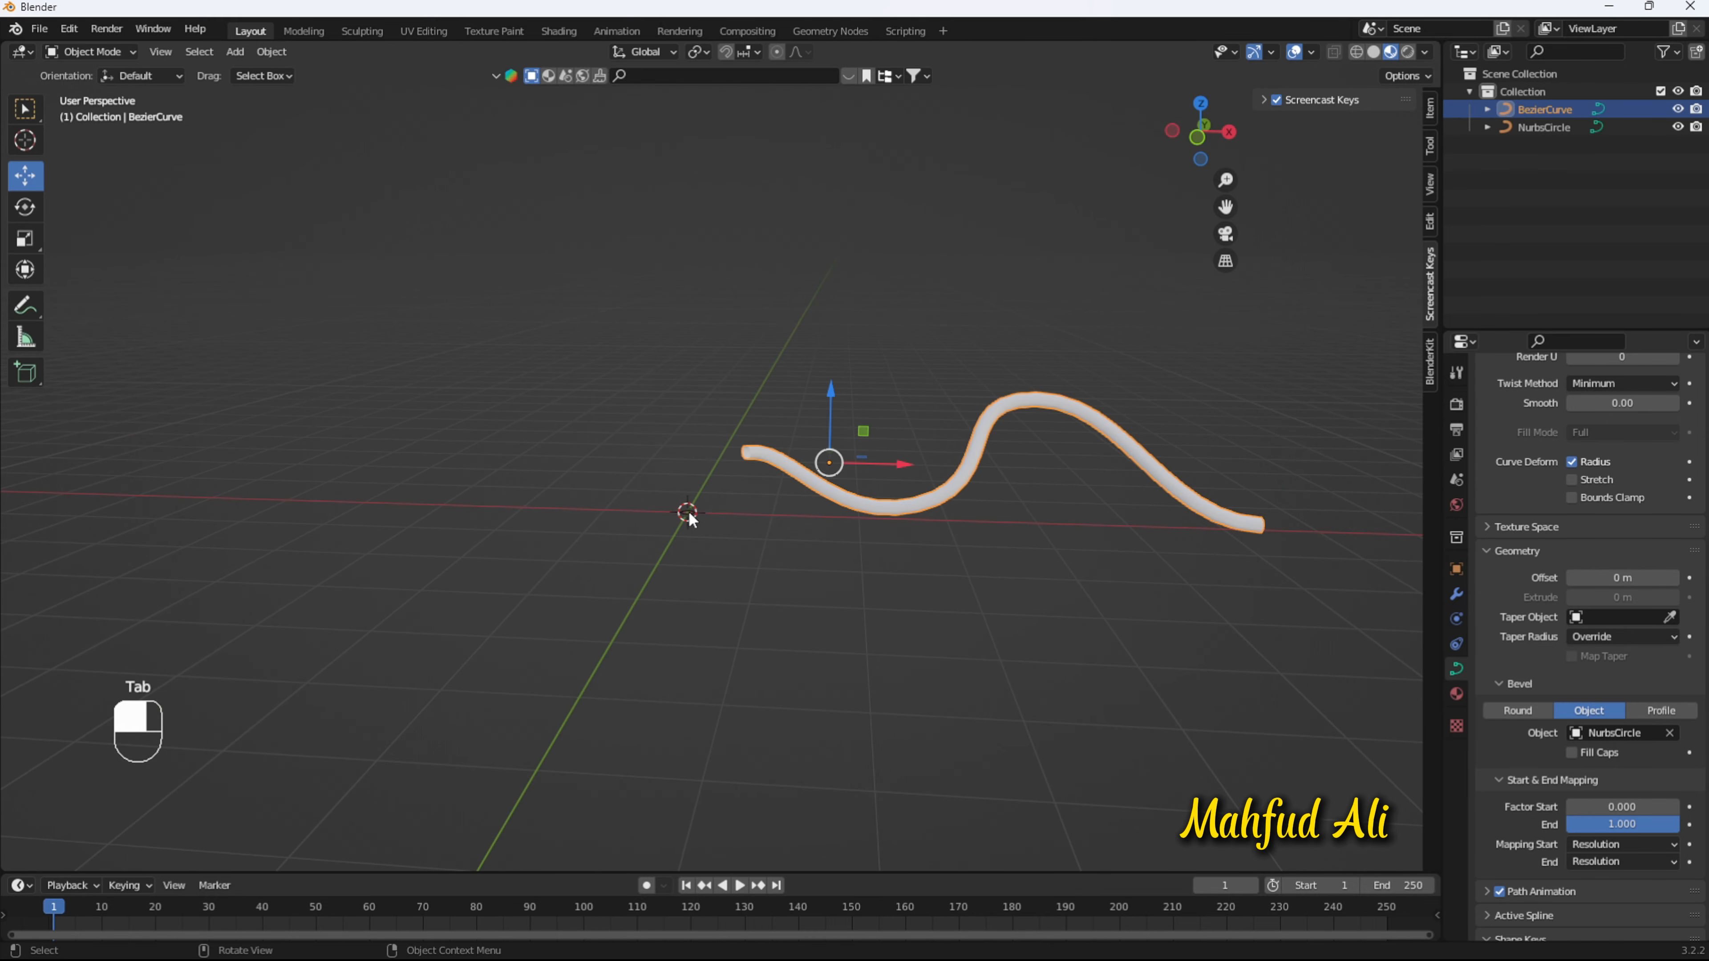
{"action": "left_click", "coordinate": [692, 515]}
{"action": "key", "text": "s"}
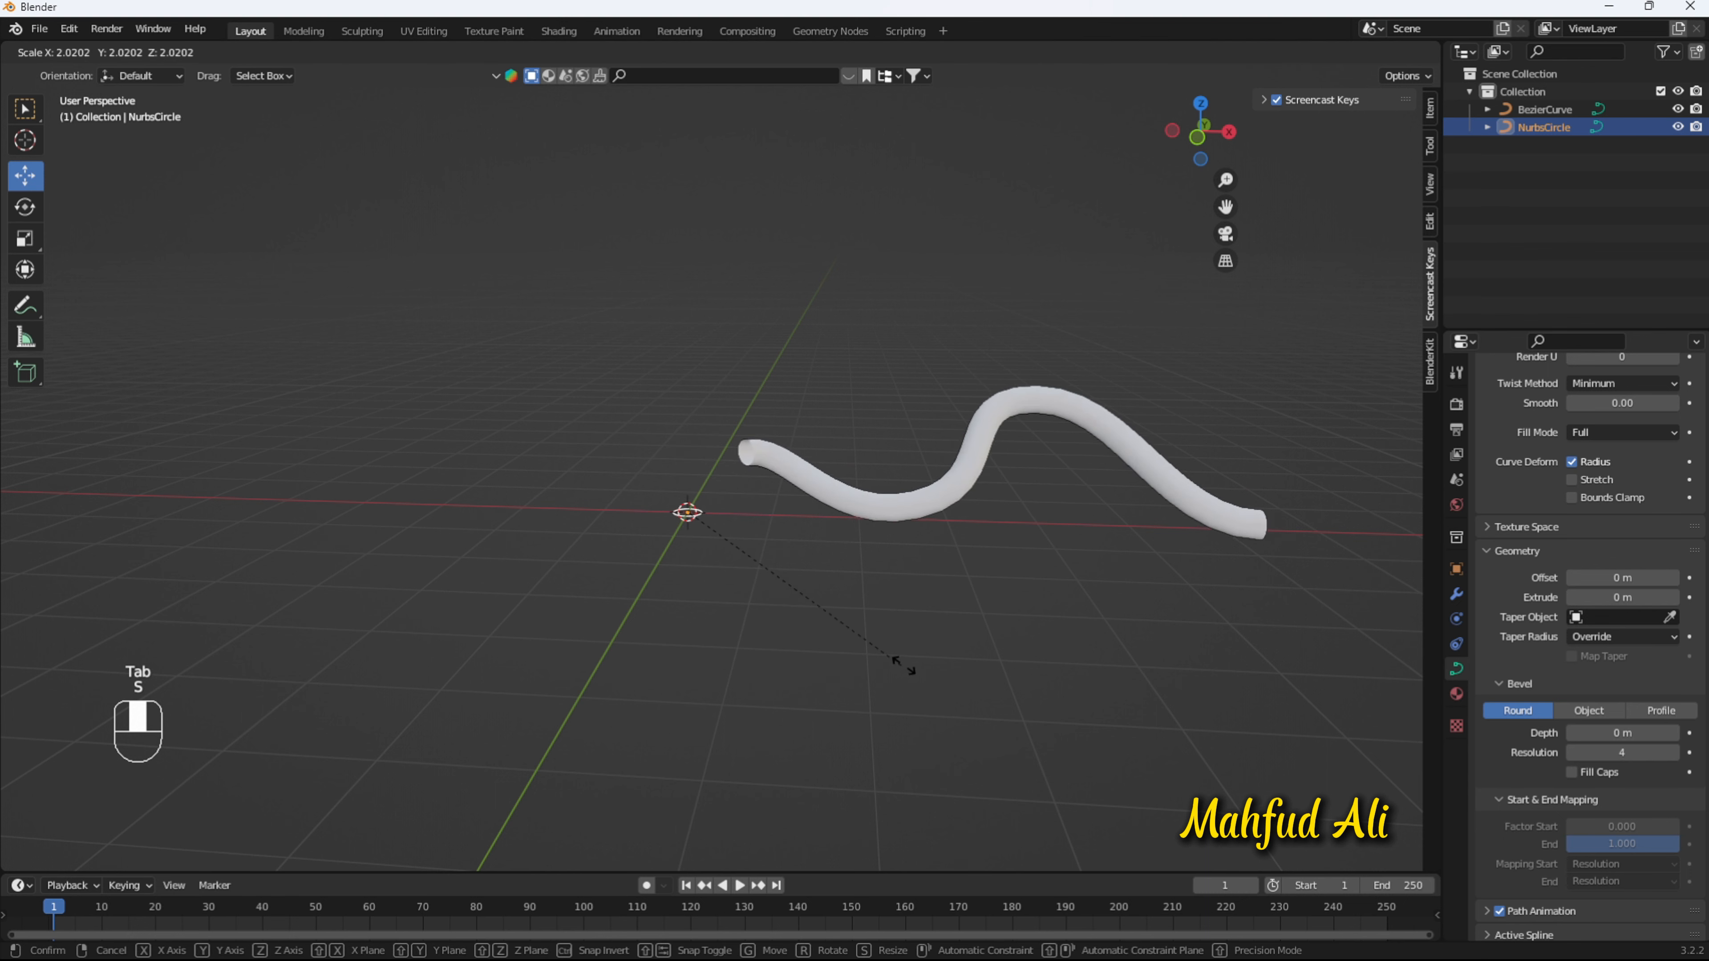
{"action": "left_click", "coordinate": [1040, 687]}
{"action": "middle_click_drag", "start_coordinate": [1211, 724], "coordinate": [766, 716]}
{"action": "key", "text": "s"}
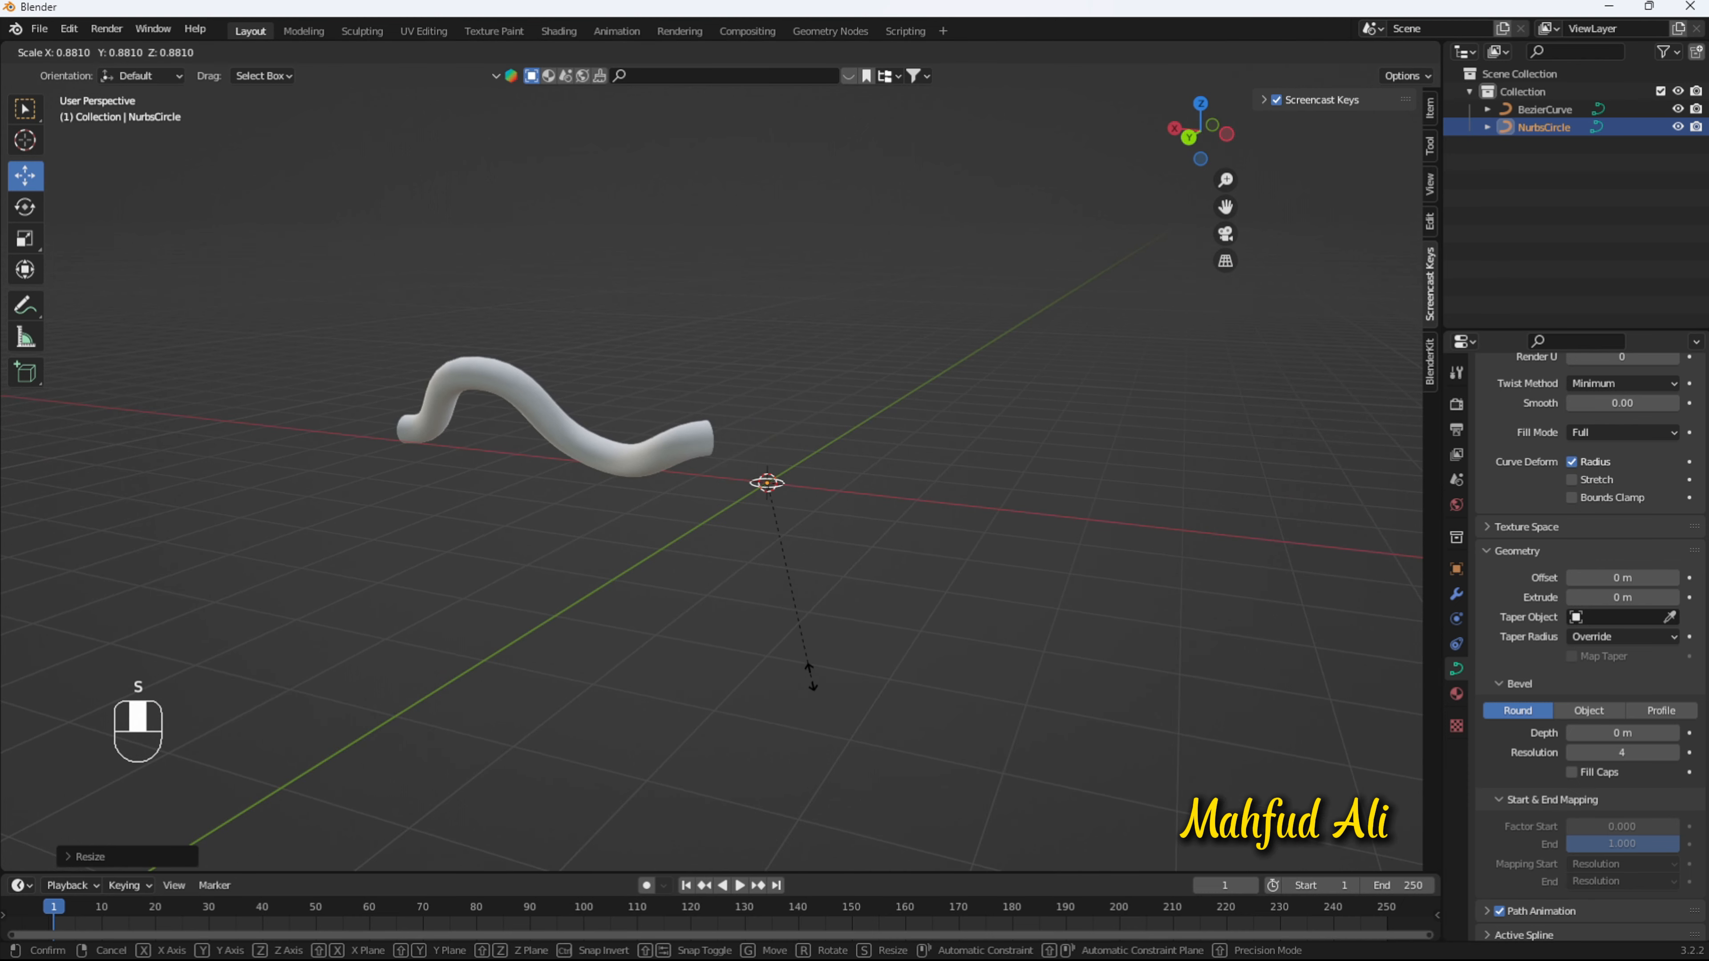
{"action": "left_click", "coordinate": [810, 657]}
{"action": "middle_click_drag", "start_coordinate": [631, 663], "coordinate": [986, 661]}
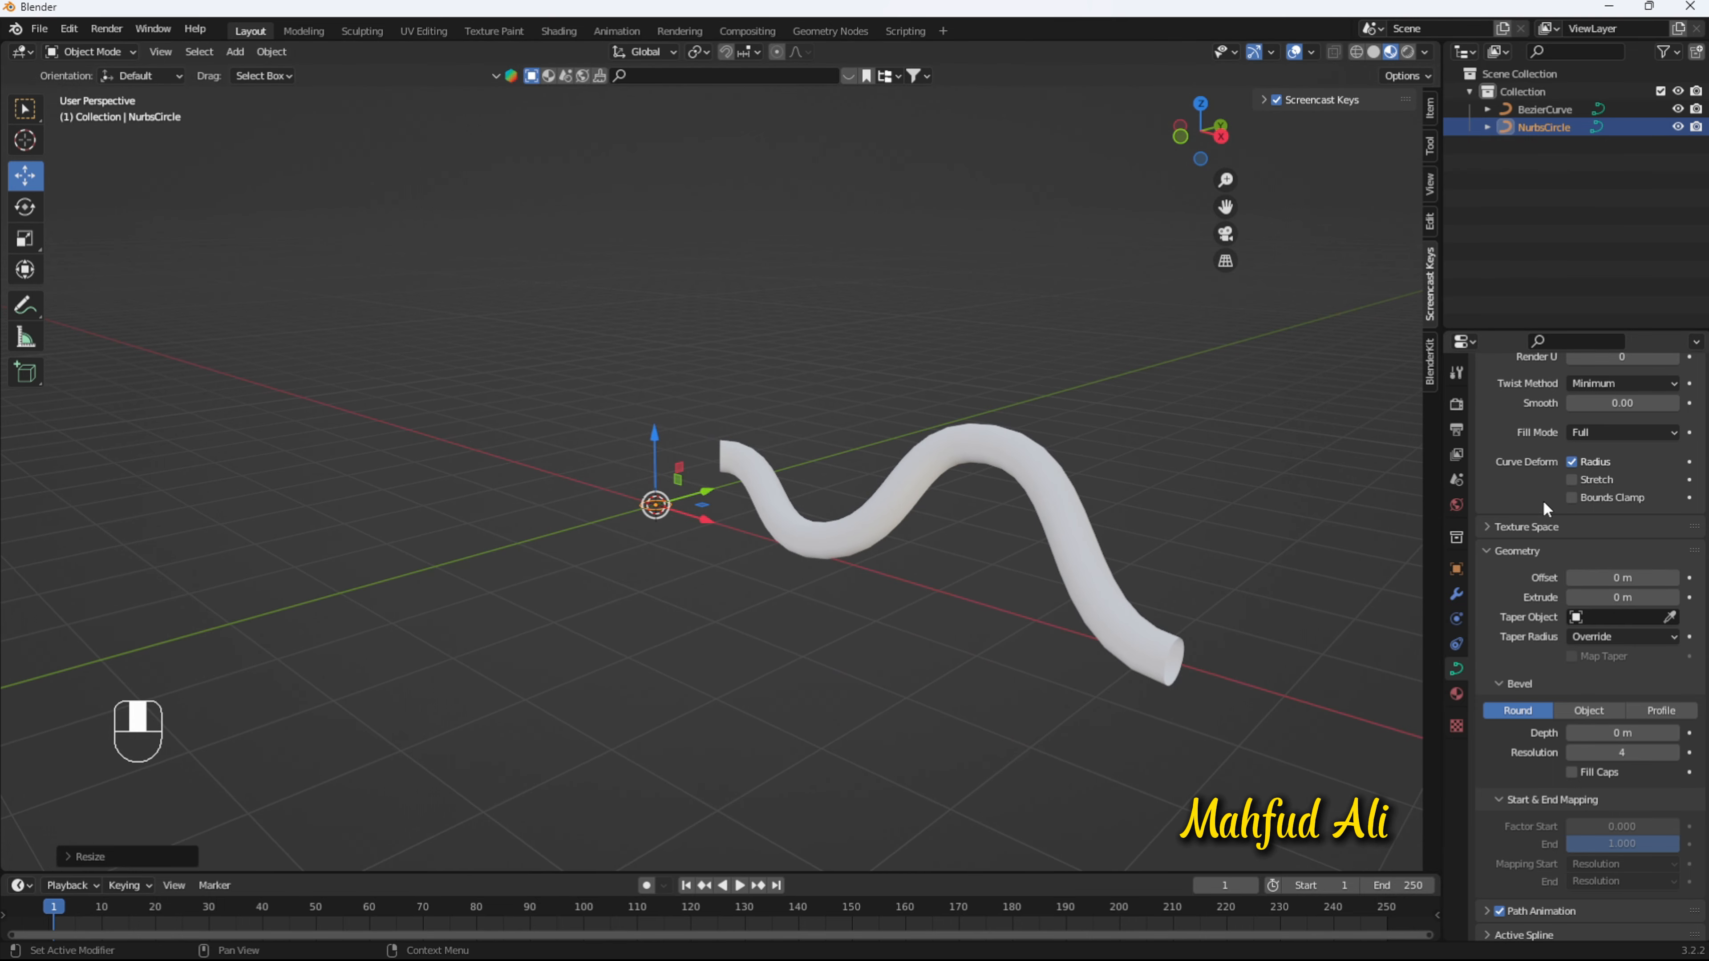
Step: Add a new material to the tube curve and set its base color to a saturated blue
{"action": "scroll", "coordinate": [1487, 622], "scroll_direction": "up", "scroll_amount": 2}
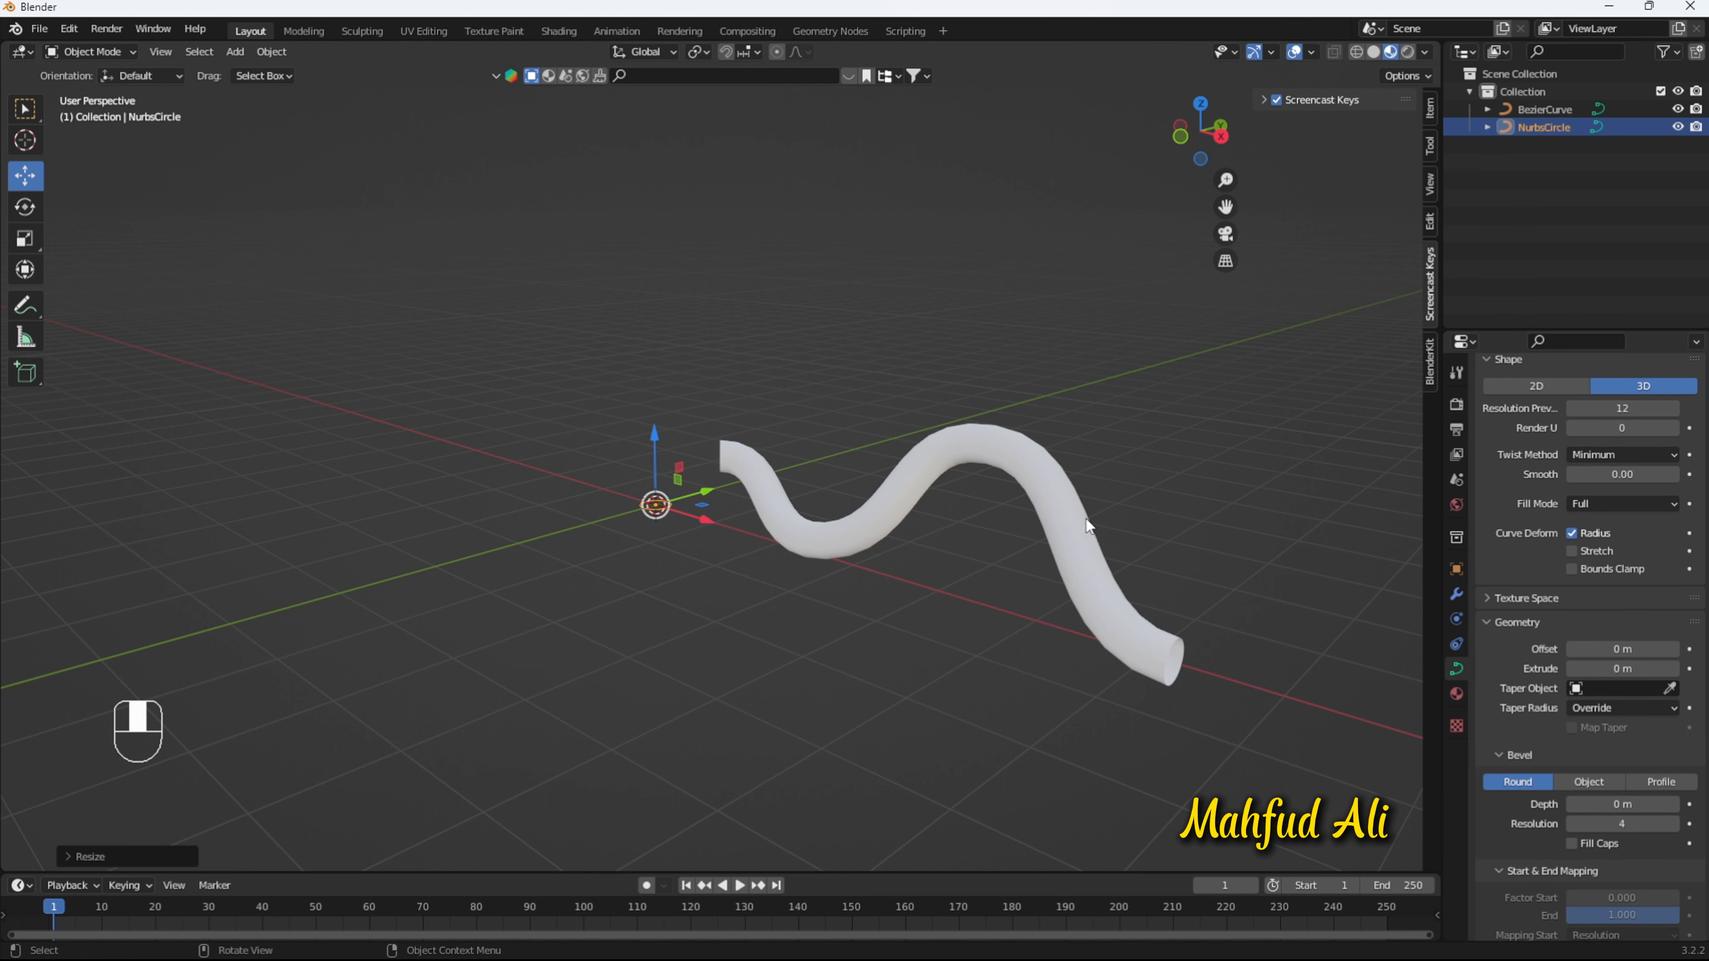
{"action": "left_click", "coordinate": [1011, 441]}
{"action": "left_click", "coordinate": [1456, 693]}
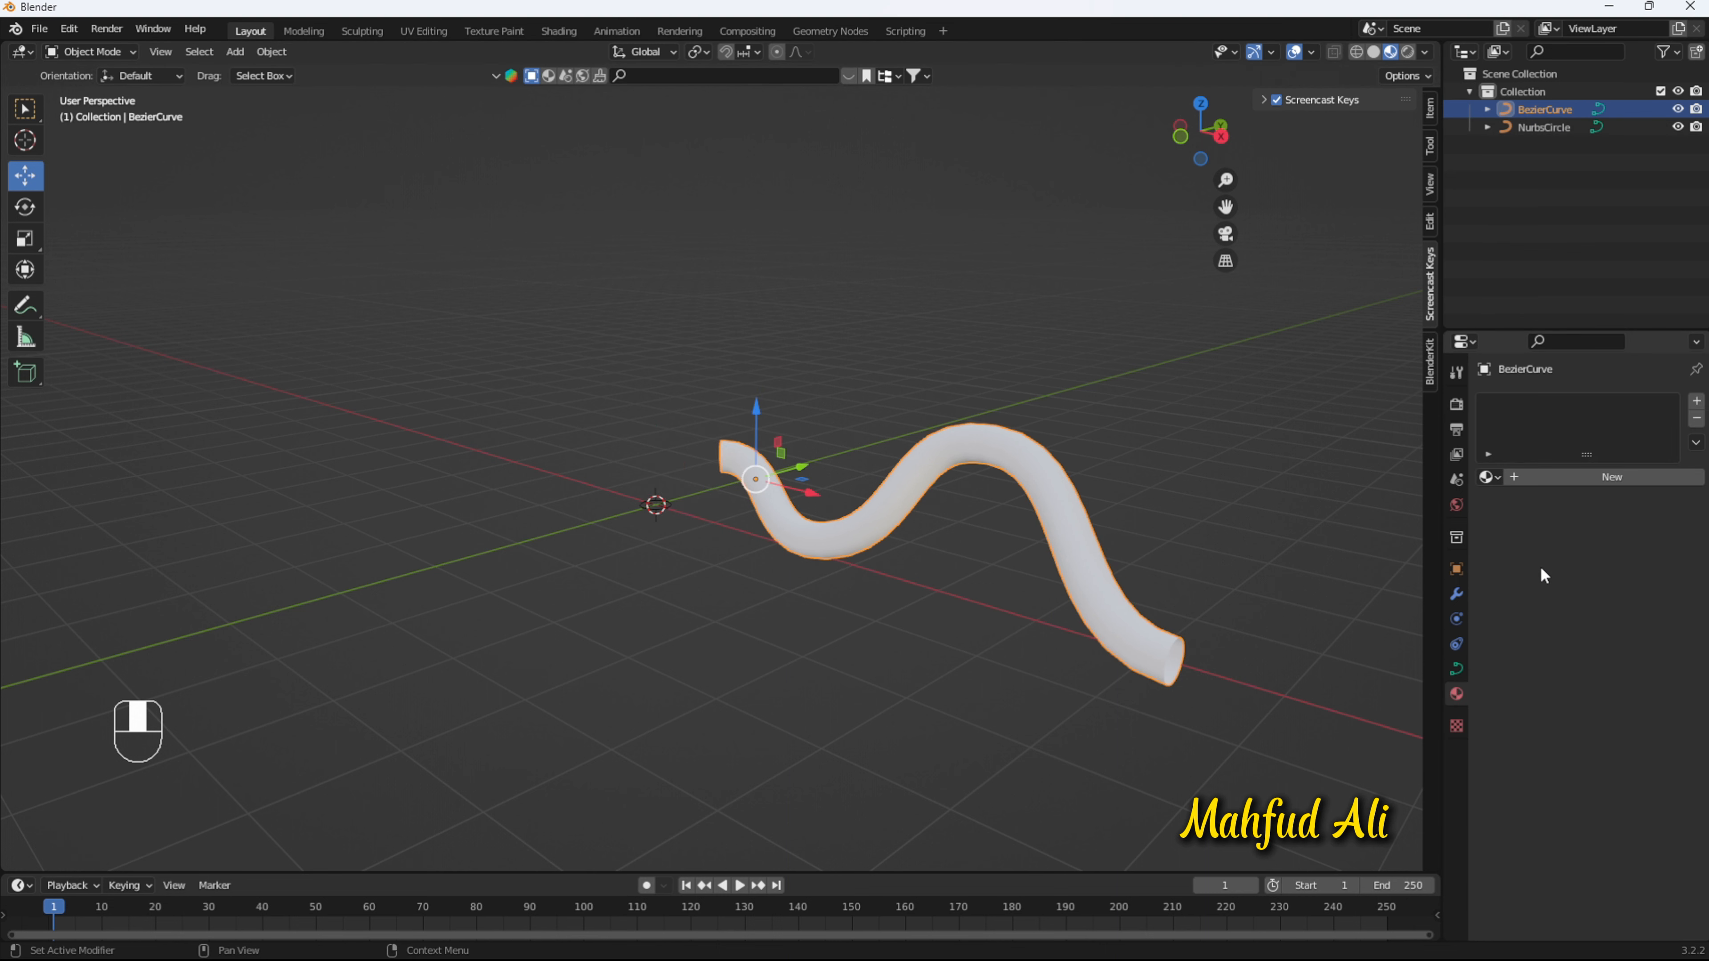
{"action": "left_click", "coordinate": [1568, 481]}
{"action": "left_click", "coordinate": [1594, 666]}
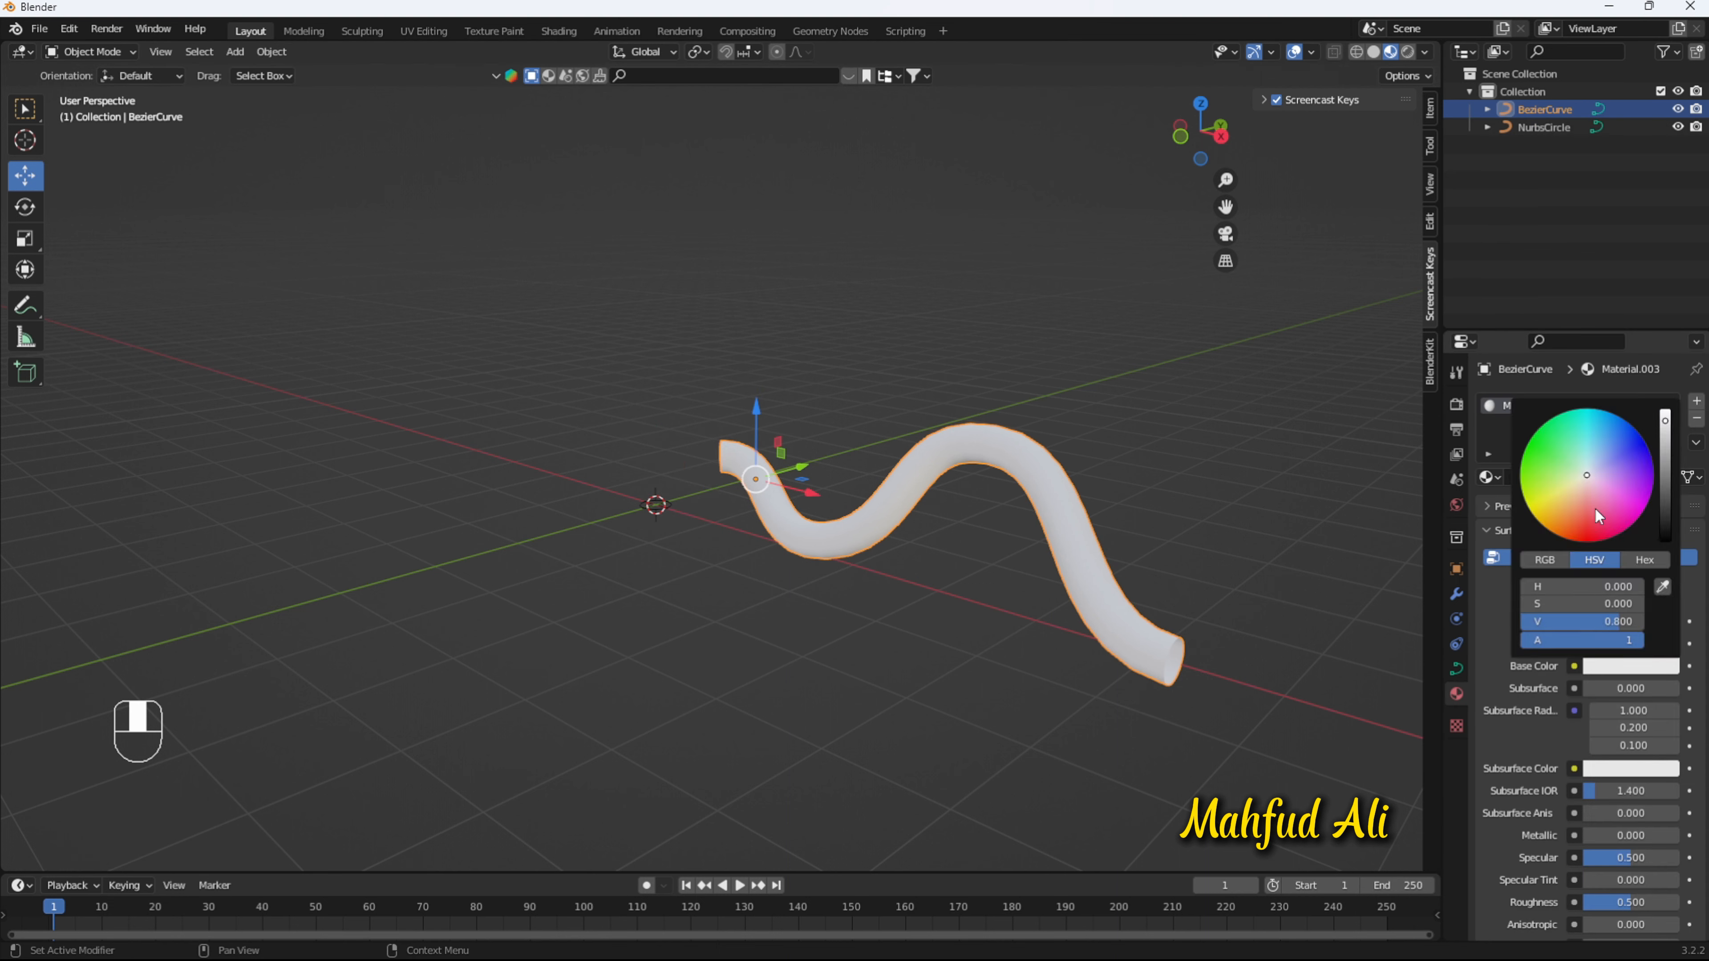
{"action": "left_click", "coordinate": [1646, 451]}
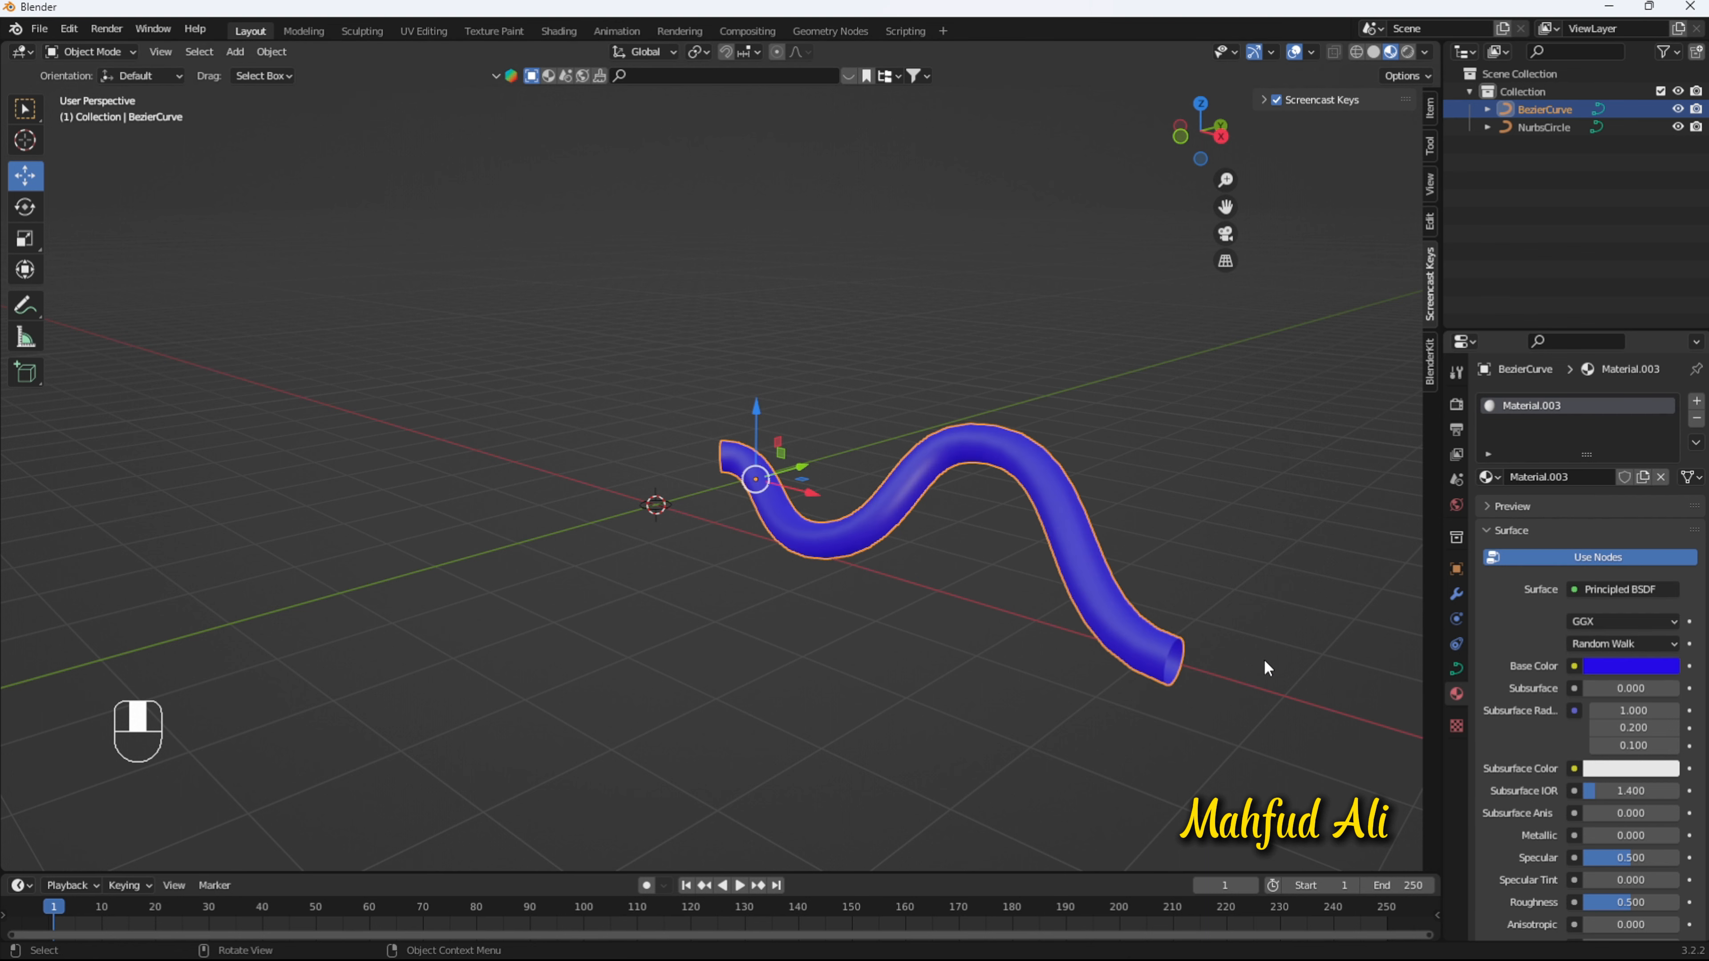
{"action": "middle_click_drag", "start_coordinate": [1264, 658], "coordinate": [1209, 661]}
Step: Darken the tube material's base color to black by lowering its value to 0
{"action": "left_click", "coordinate": [1632, 666]}
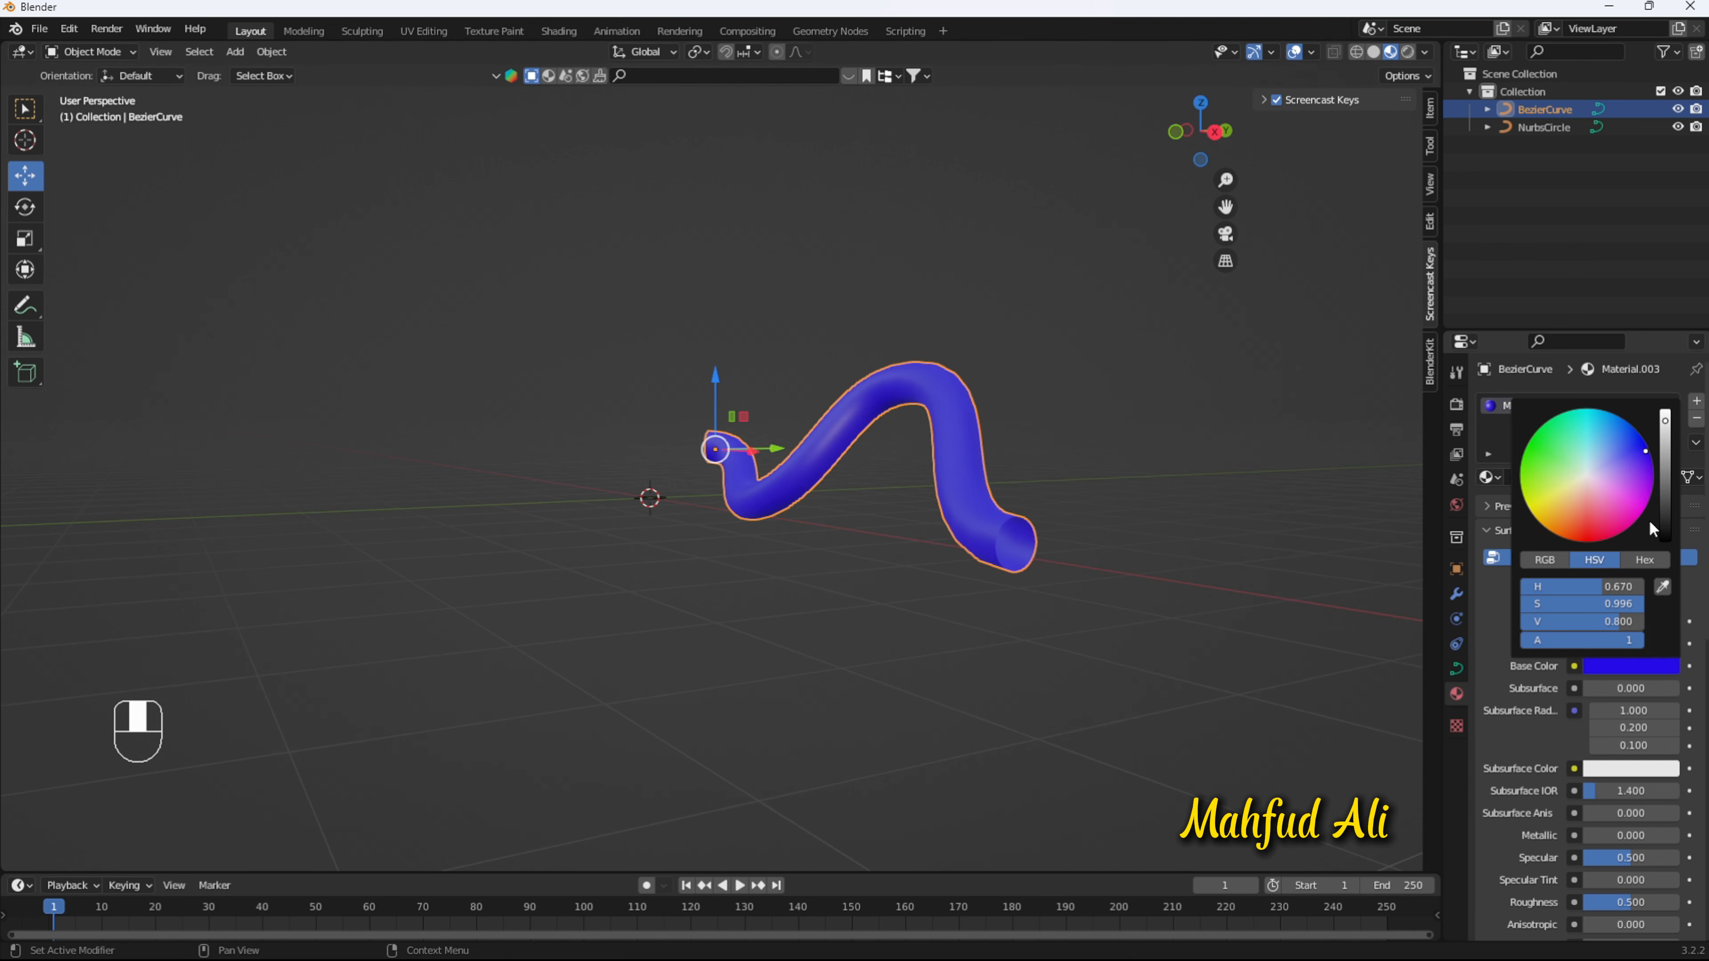
{"action": "left_click_drag", "start_coordinate": [1661, 494], "coordinate": [1665, 540]}
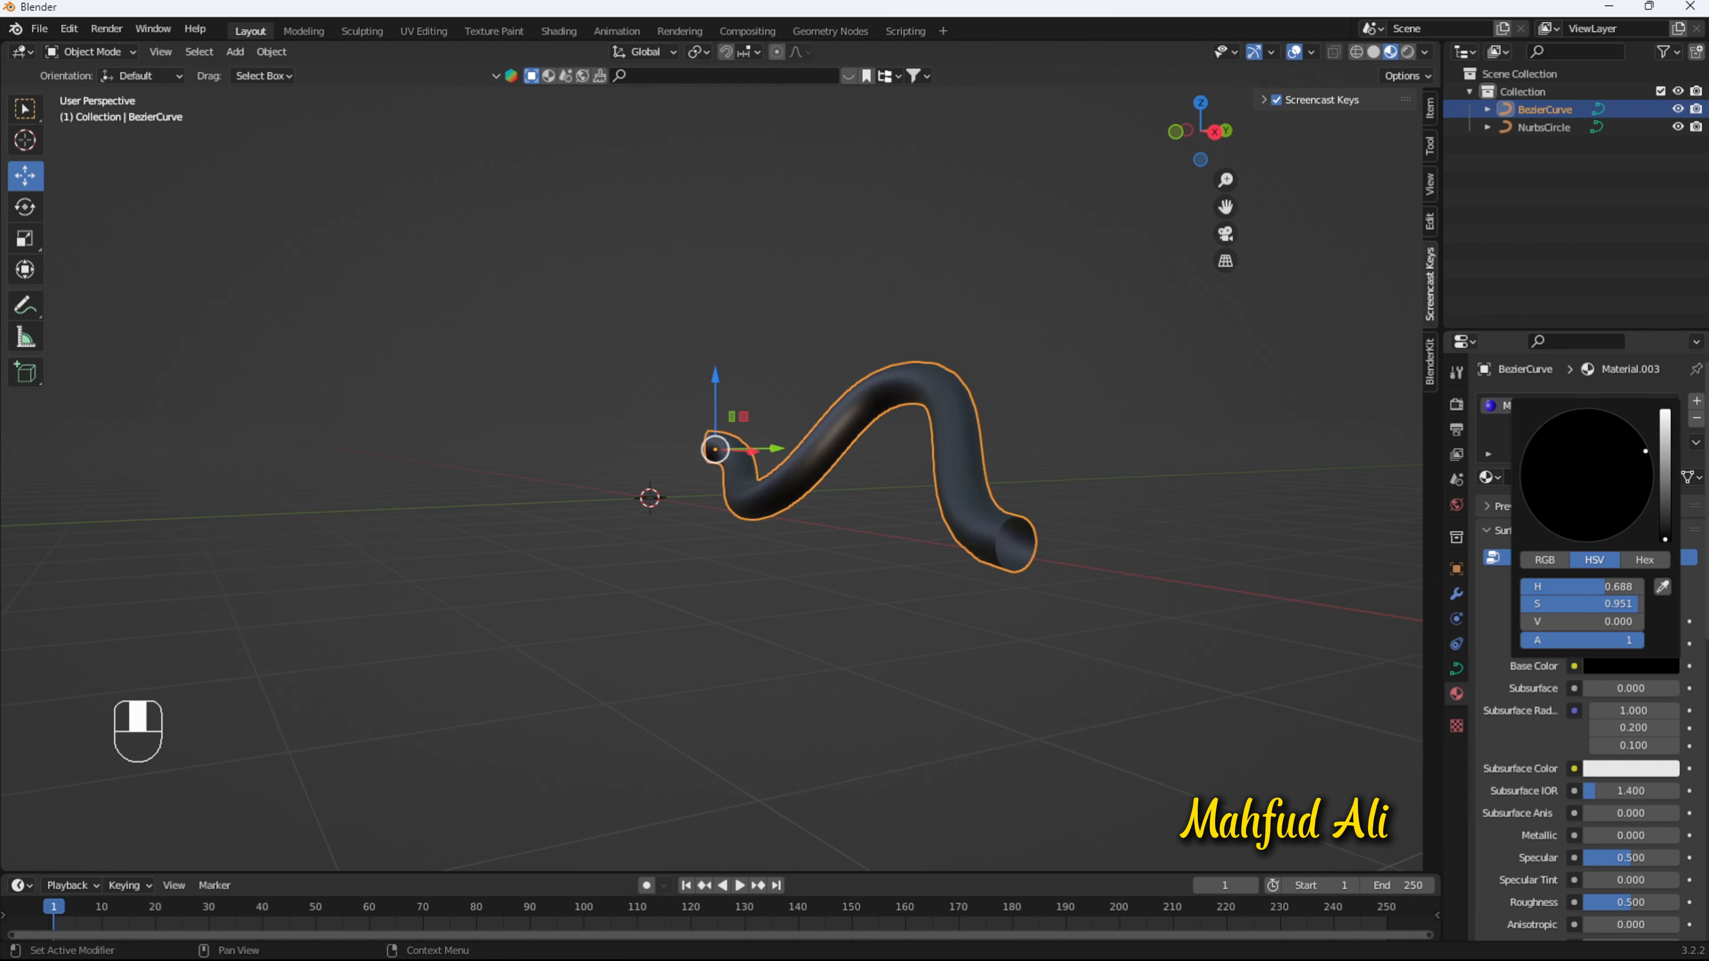
Step: Brighten the tube material's base color from black and set it to a saturated blue-violet
{"action": "left_click", "coordinate": [1136, 566]}
{"action": "middle_click_drag", "start_coordinate": [1136, 566], "coordinate": [1060, 641]}
{"action": "left_click", "coordinate": [1095, 611]}
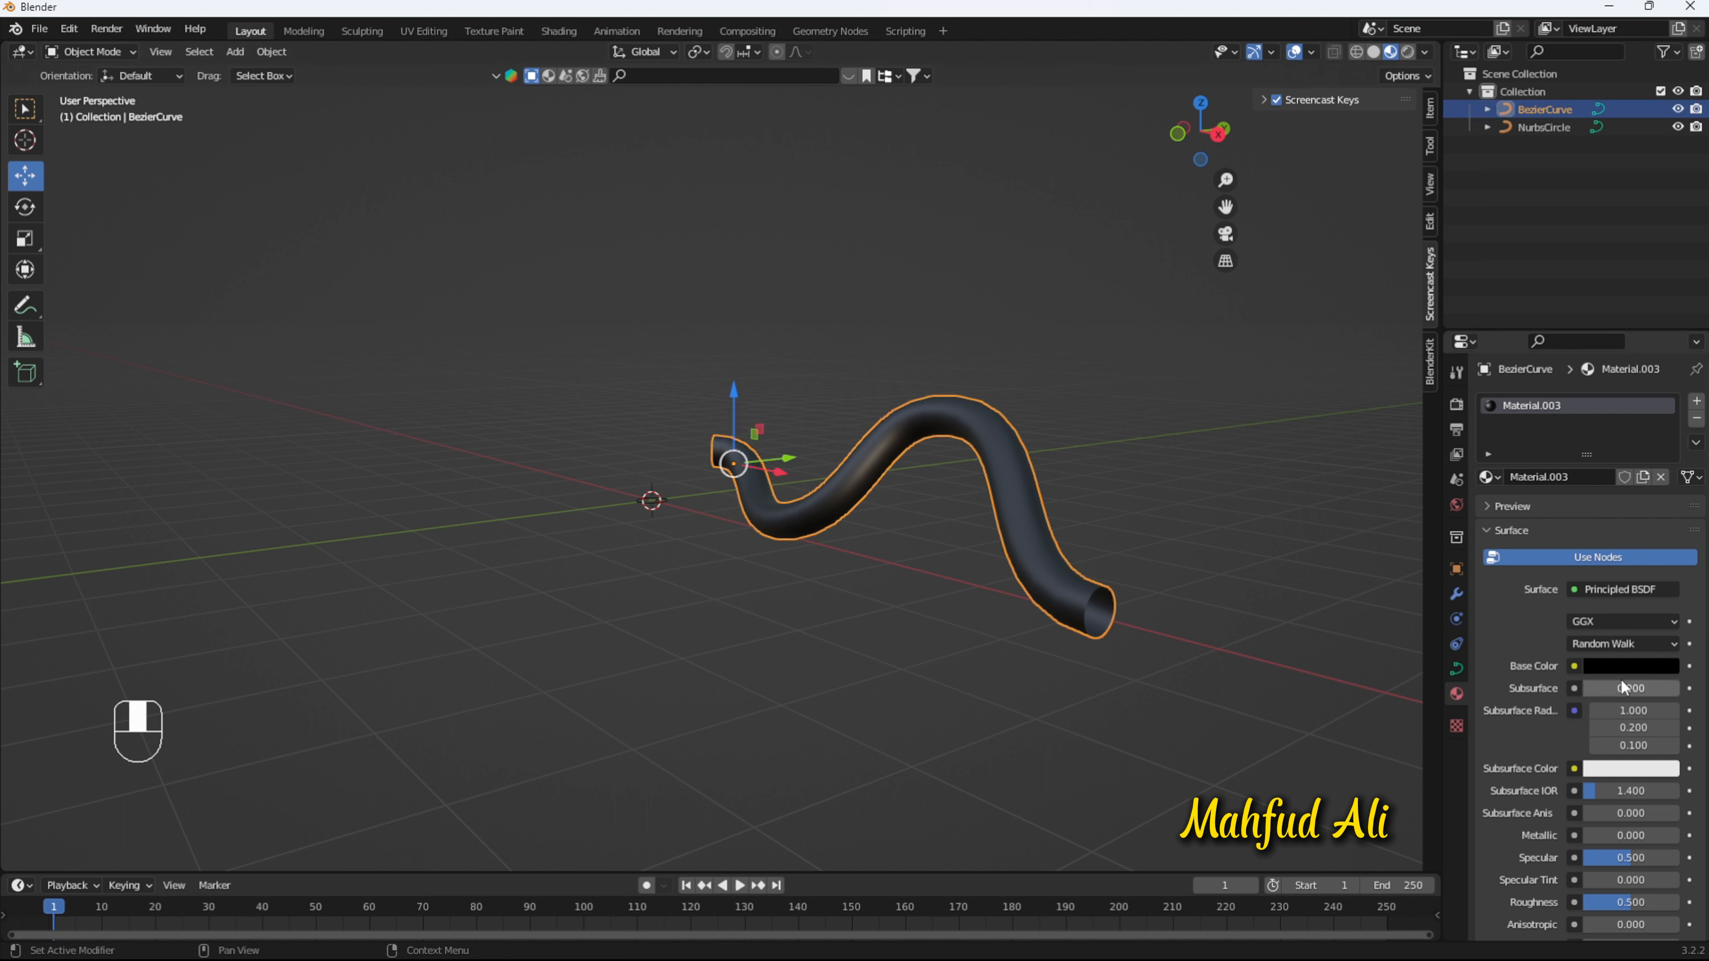
{"action": "left_click", "coordinate": [1621, 665]}
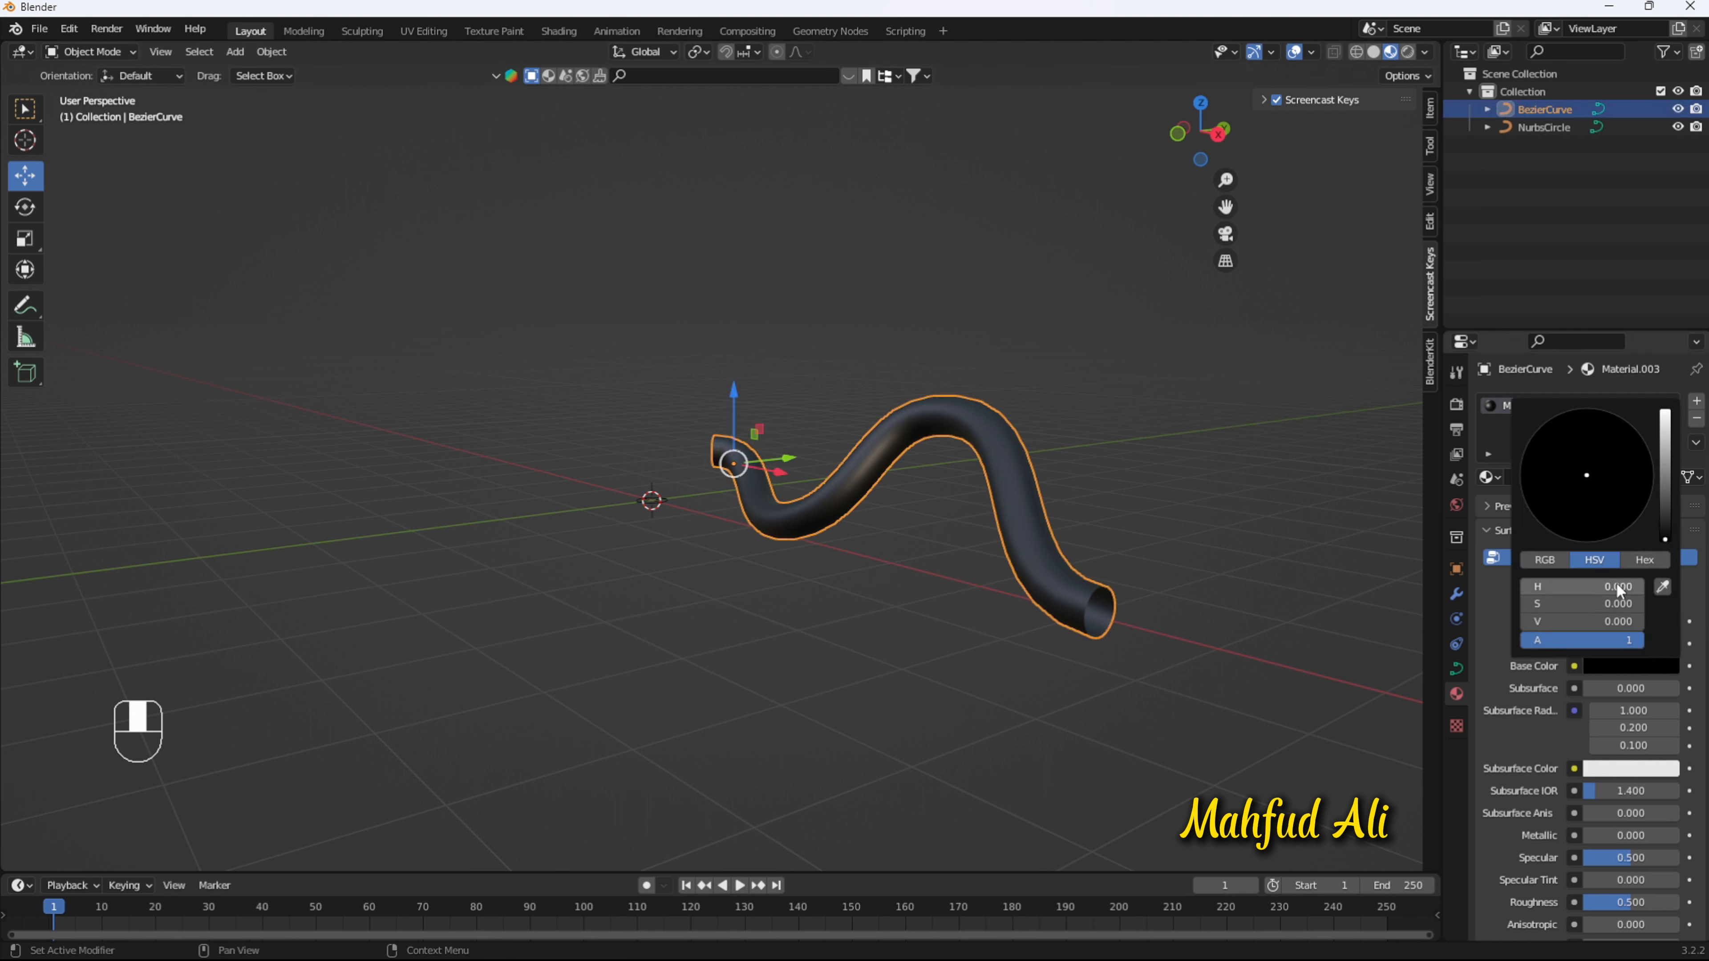
{"action": "left_click", "coordinate": [1665, 455]}
{"action": "left_click", "coordinate": [1608, 453]}
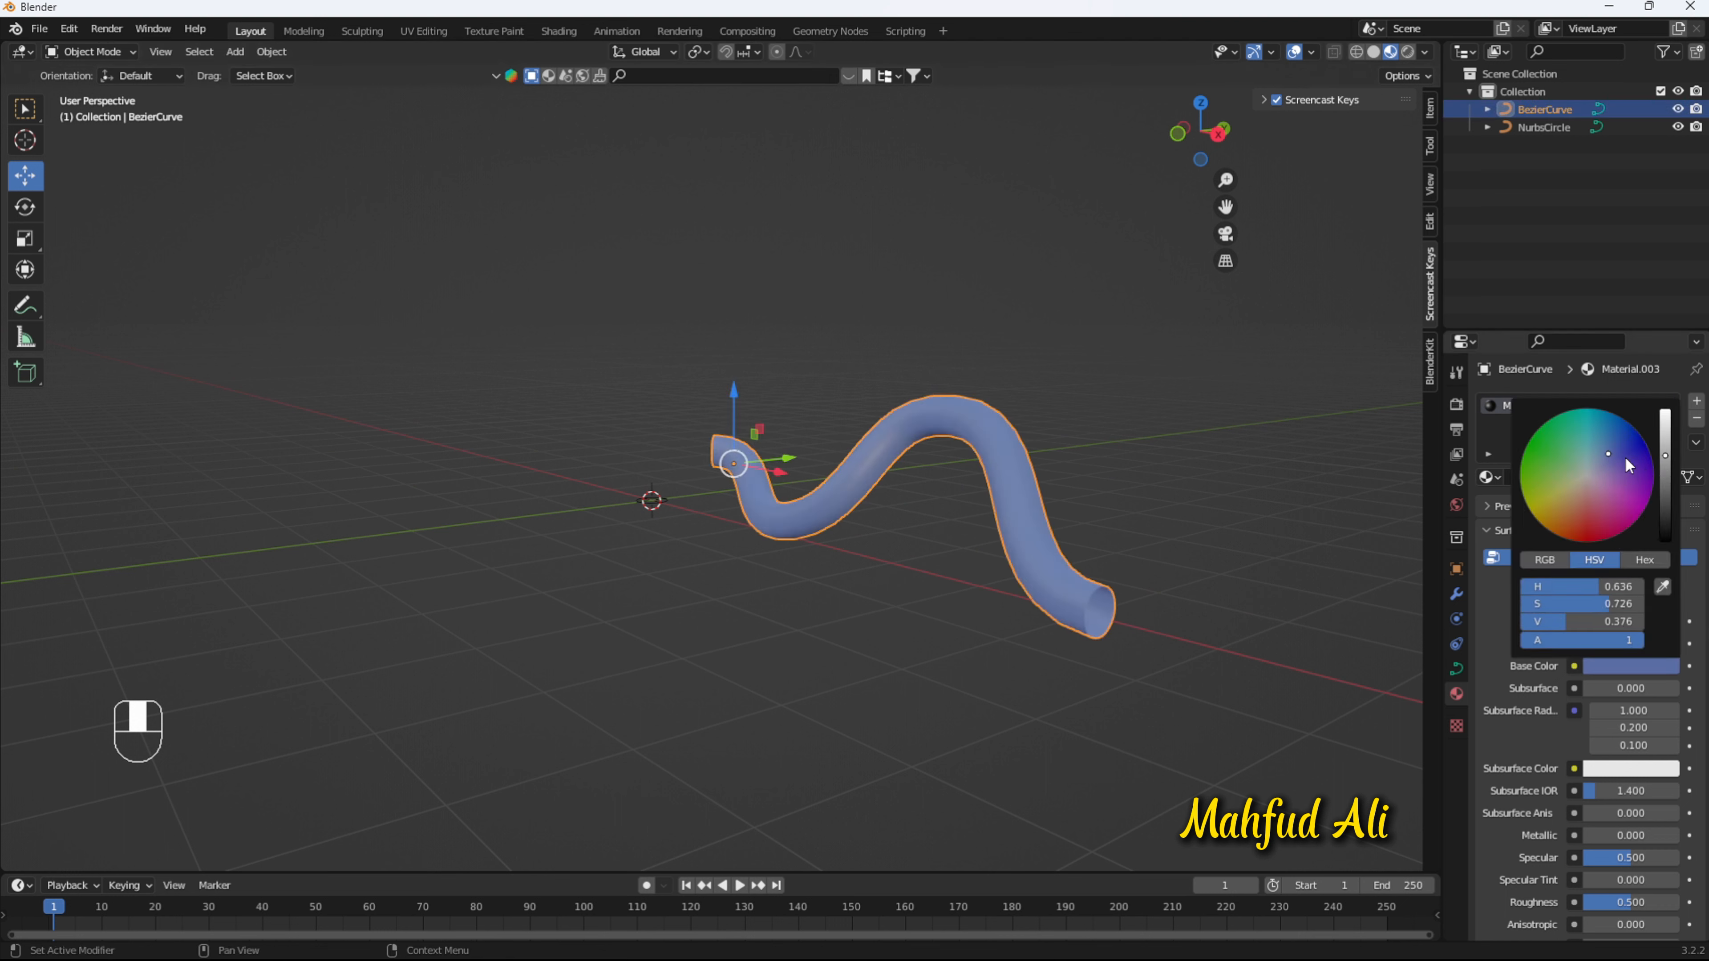
{"action": "left_click", "coordinate": [1627, 461]}
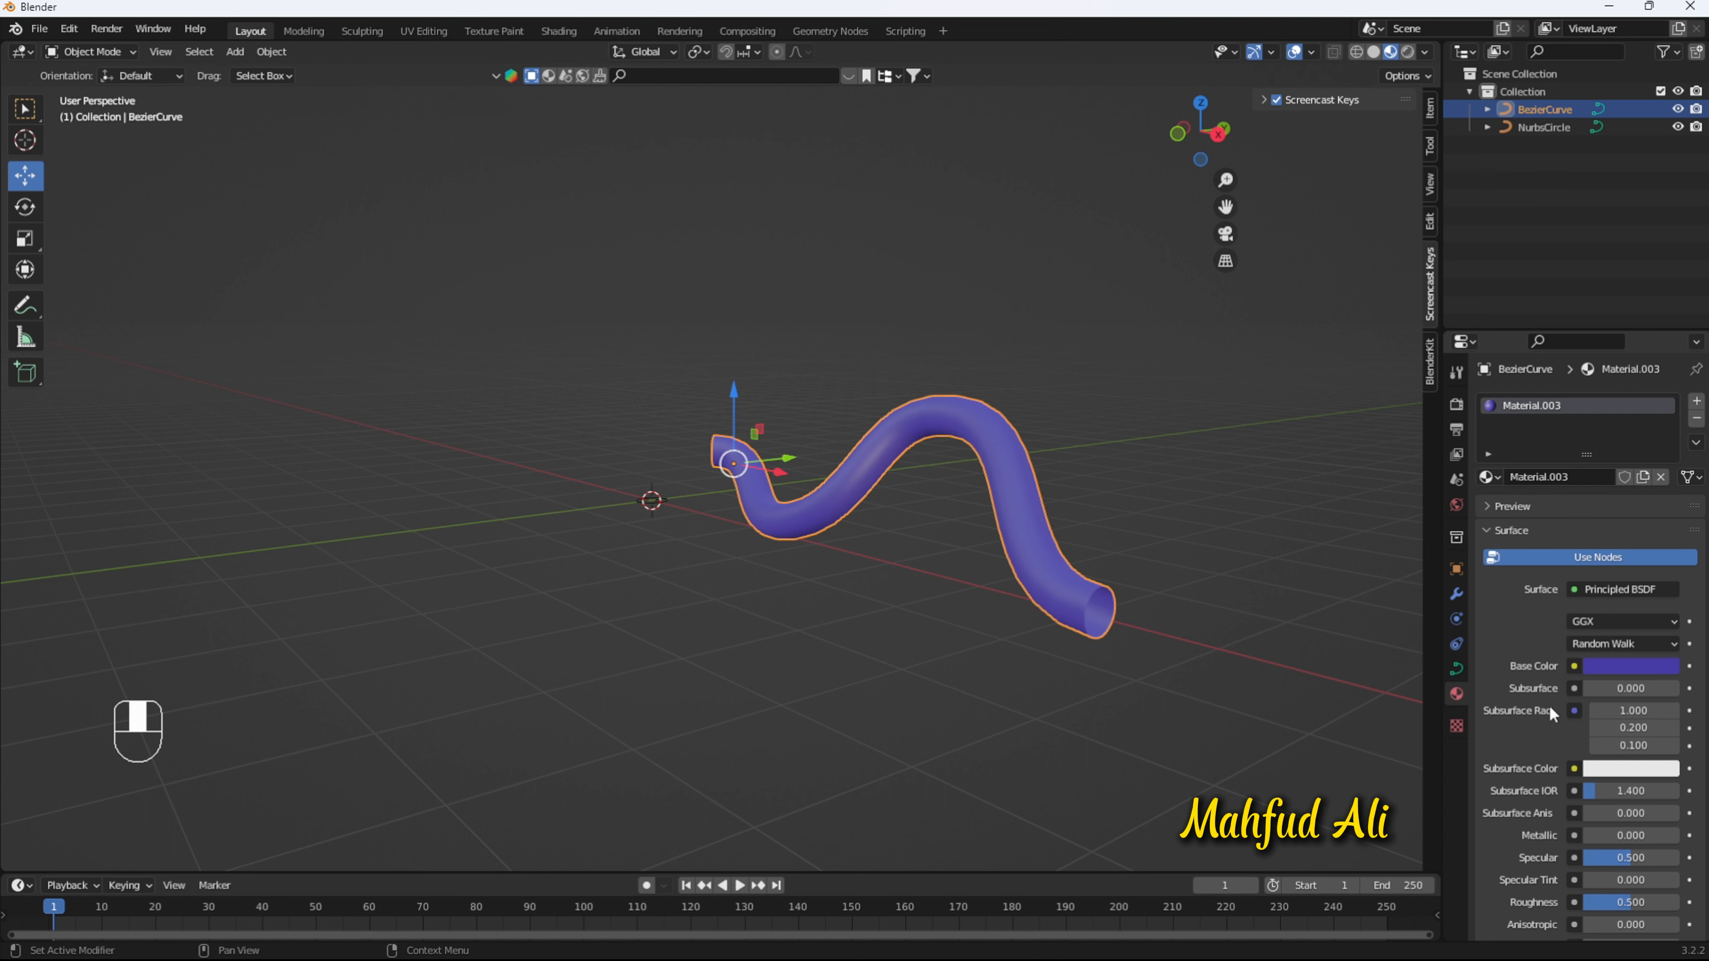
Step: Turn on Fill Caps in the Bezier curve's bevel settings to close both ends of the tube
{"action": "left_click", "coordinate": [1458, 665]}
{"action": "scroll", "coordinate": [1549, 705], "scroll_direction": "down", "scroll_amount": 8}
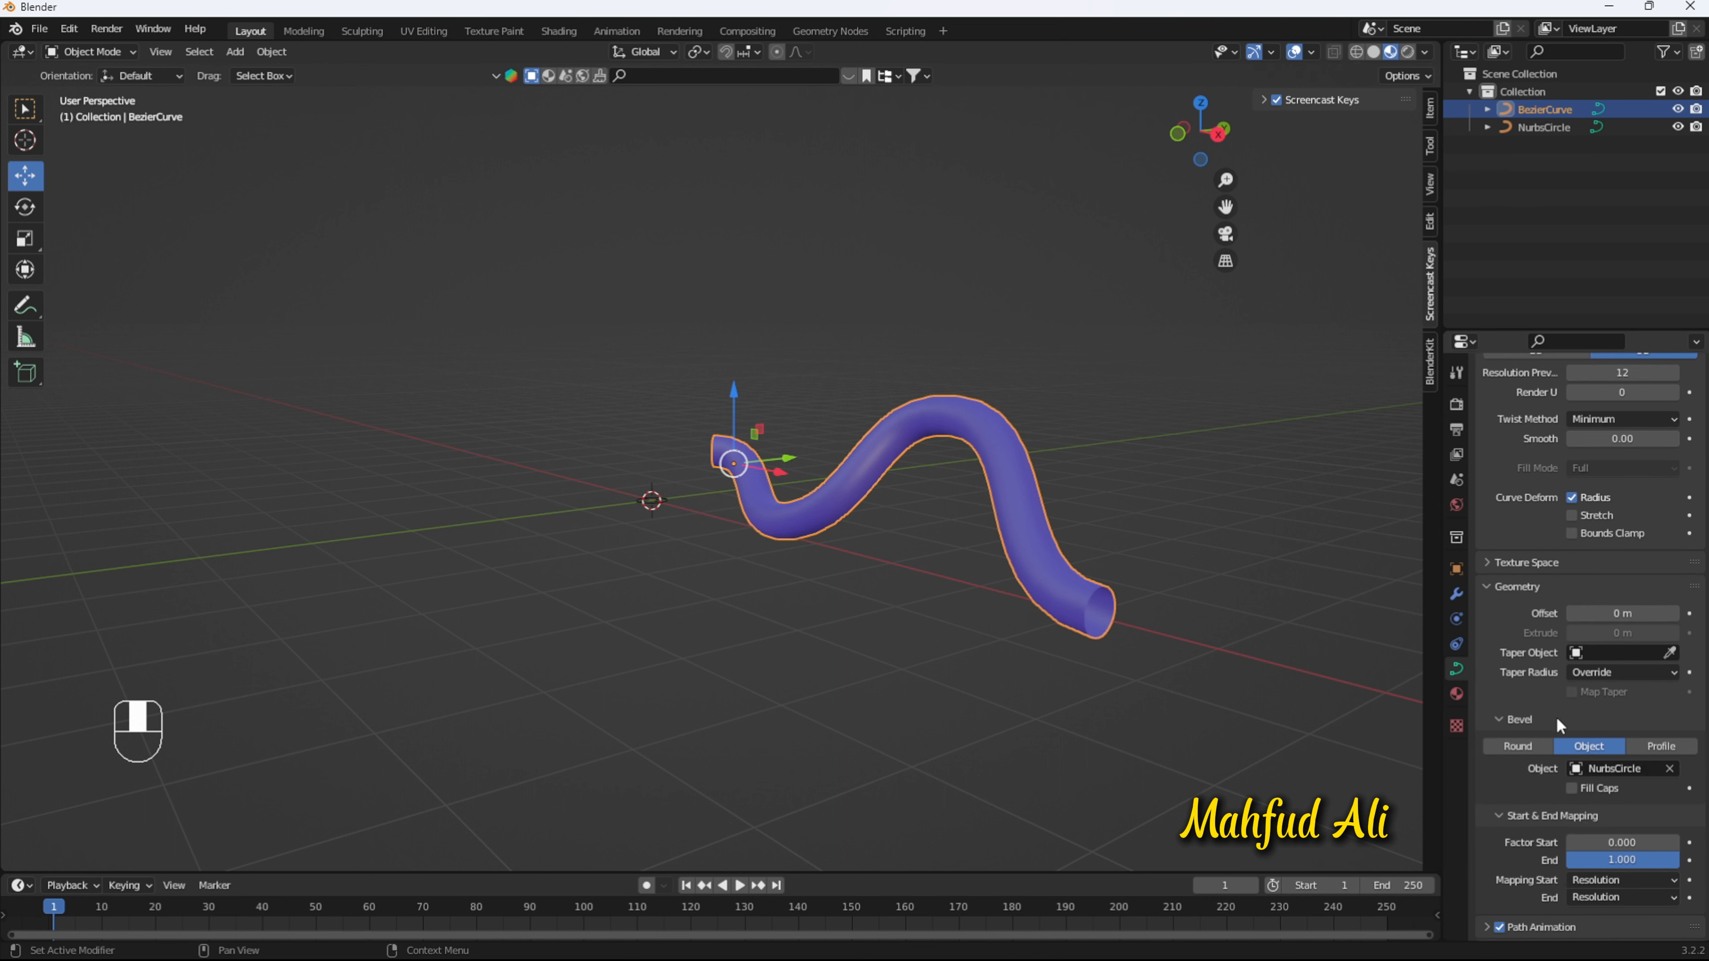
{"action": "left_click", "coordinate": [1572, 682]}
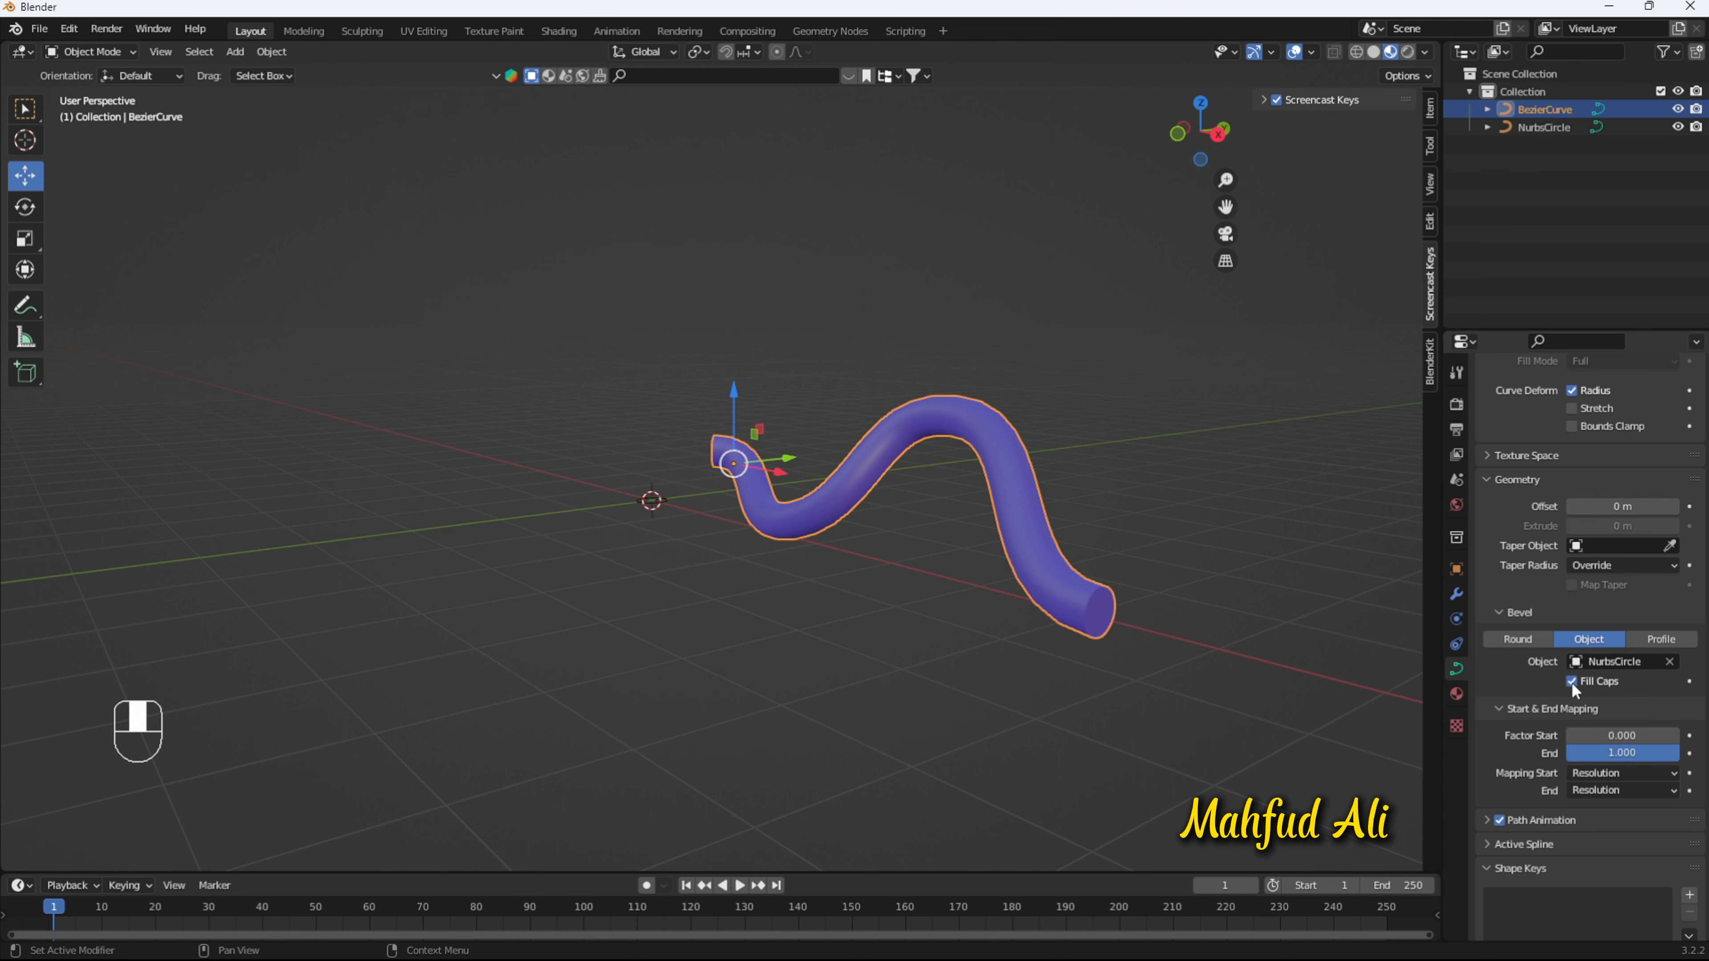
{"action": "scroll", "coordinate": [1090, 619], "scroll_direction": "up", "scroll_amount": 4}
{"action": "scroll", "coordinate": [1184, 650], "scroll_direction": "down", "scroll_amount": 2}
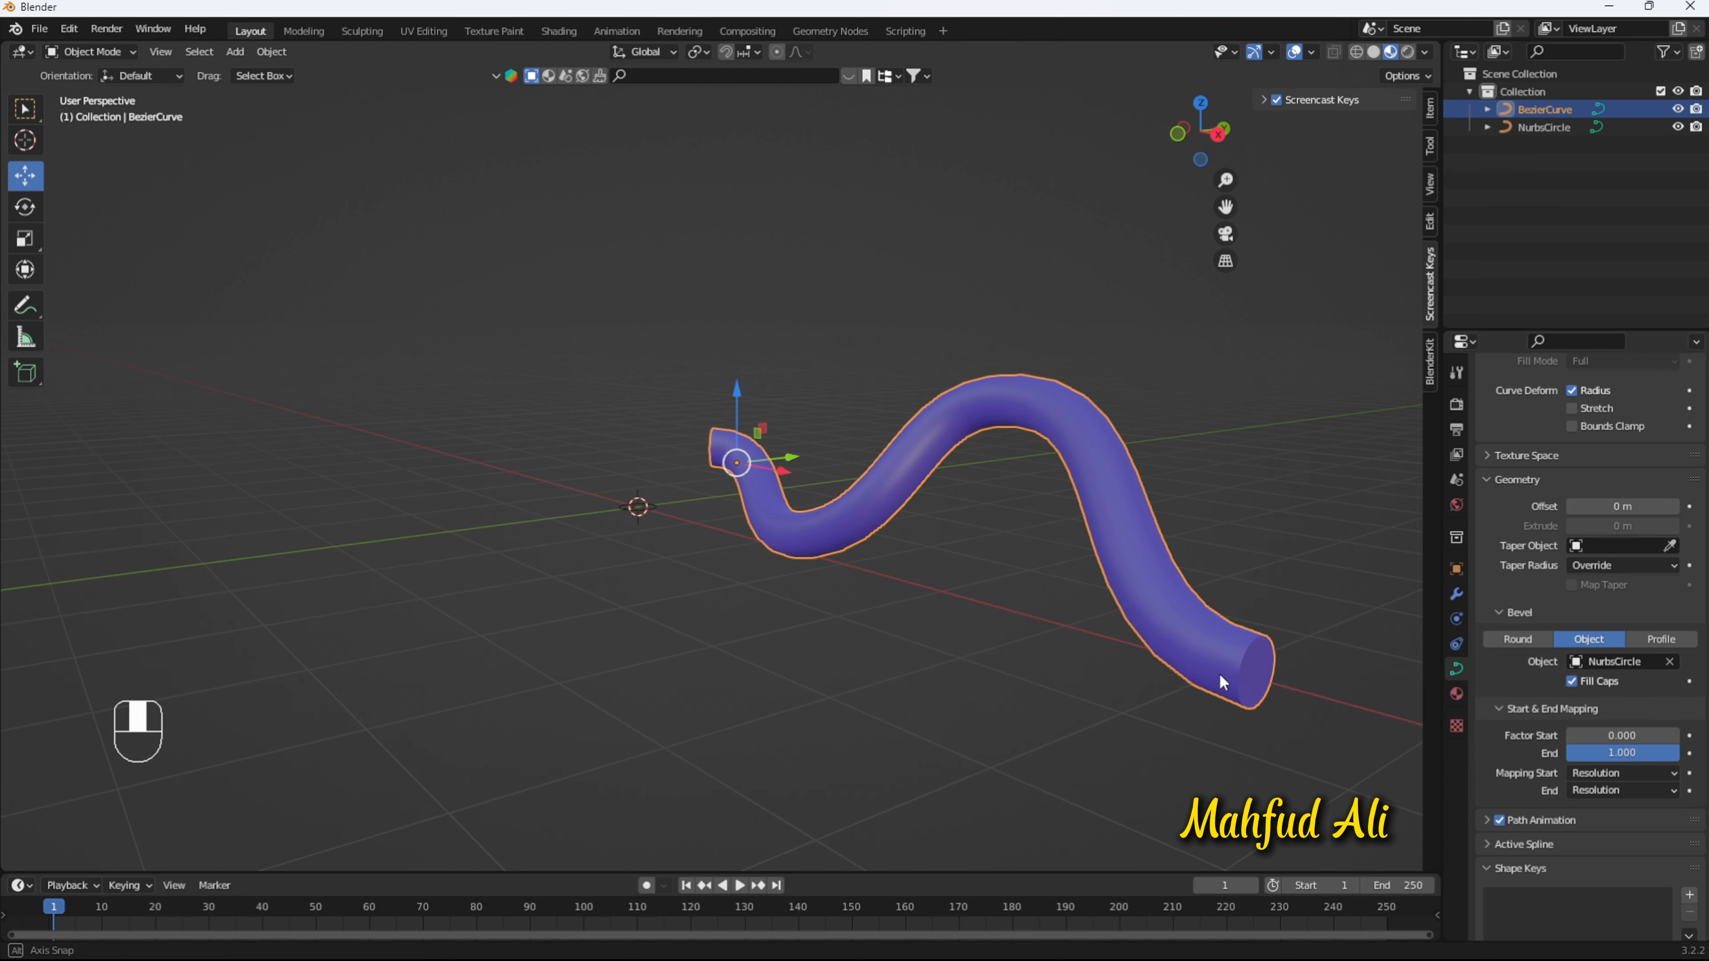
{"action": "middle_click_drag", "start_coordinate": [1219, 673], "coordinate": [921, 525]}
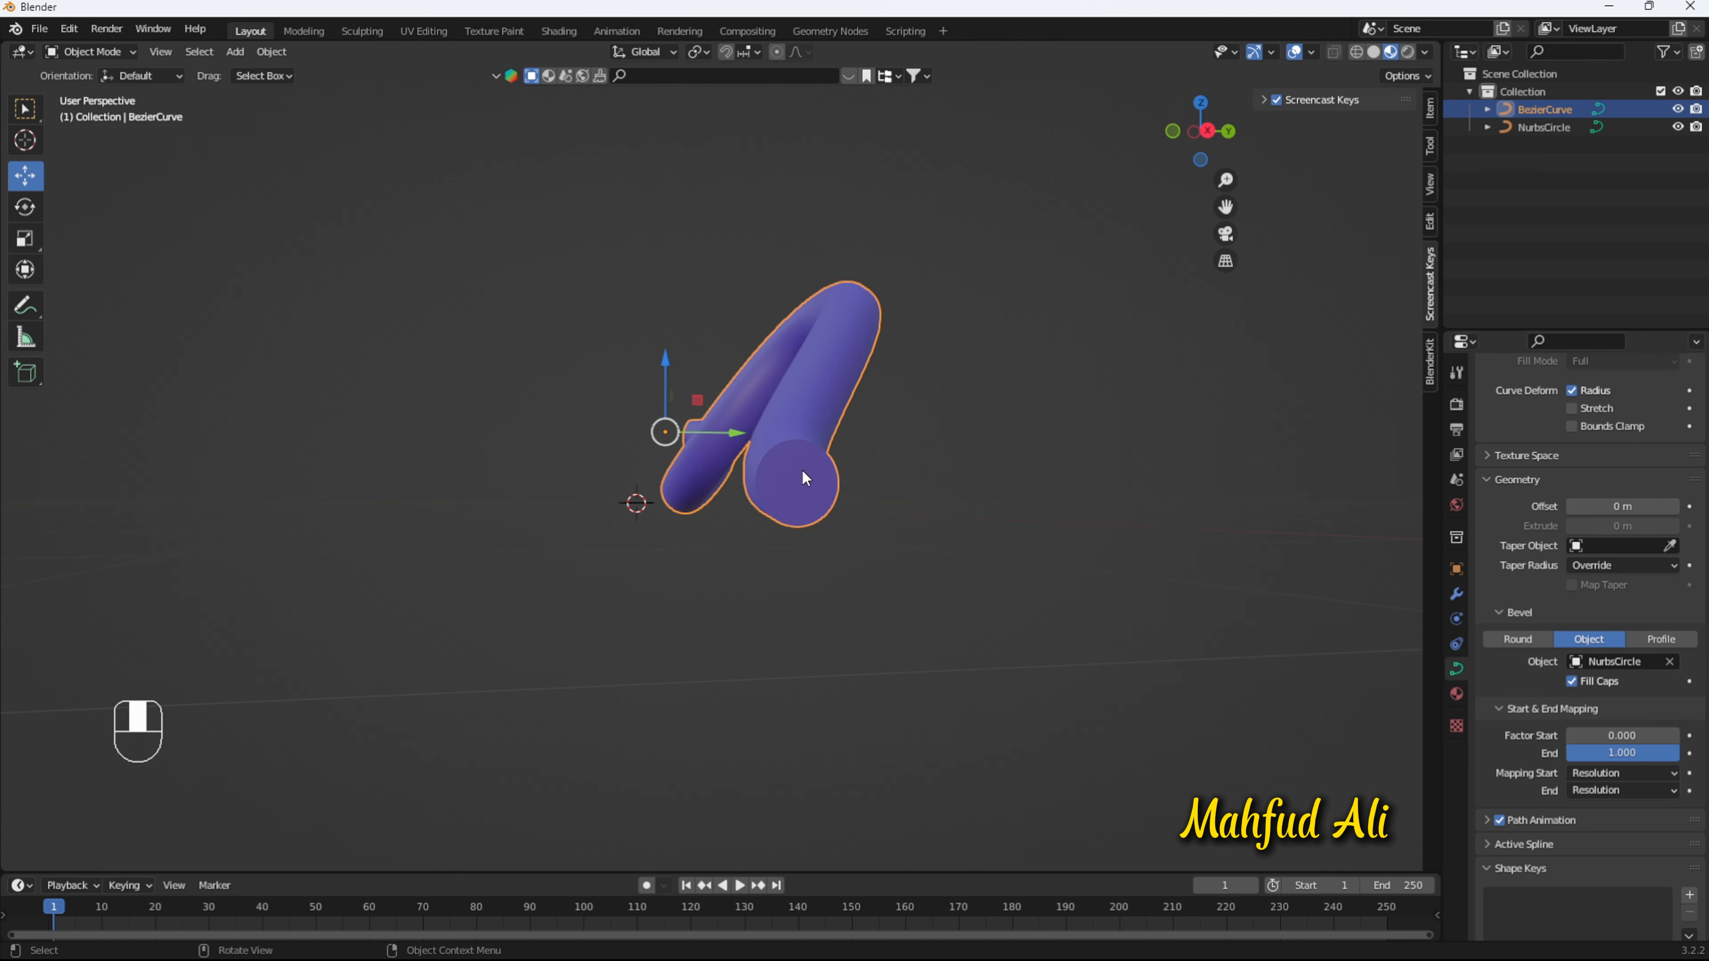
Step: Switch Fill Caps off and back on twice to compare the open and closed tube ends
{"action": "left_click", "coordinate": [1568, 682]}
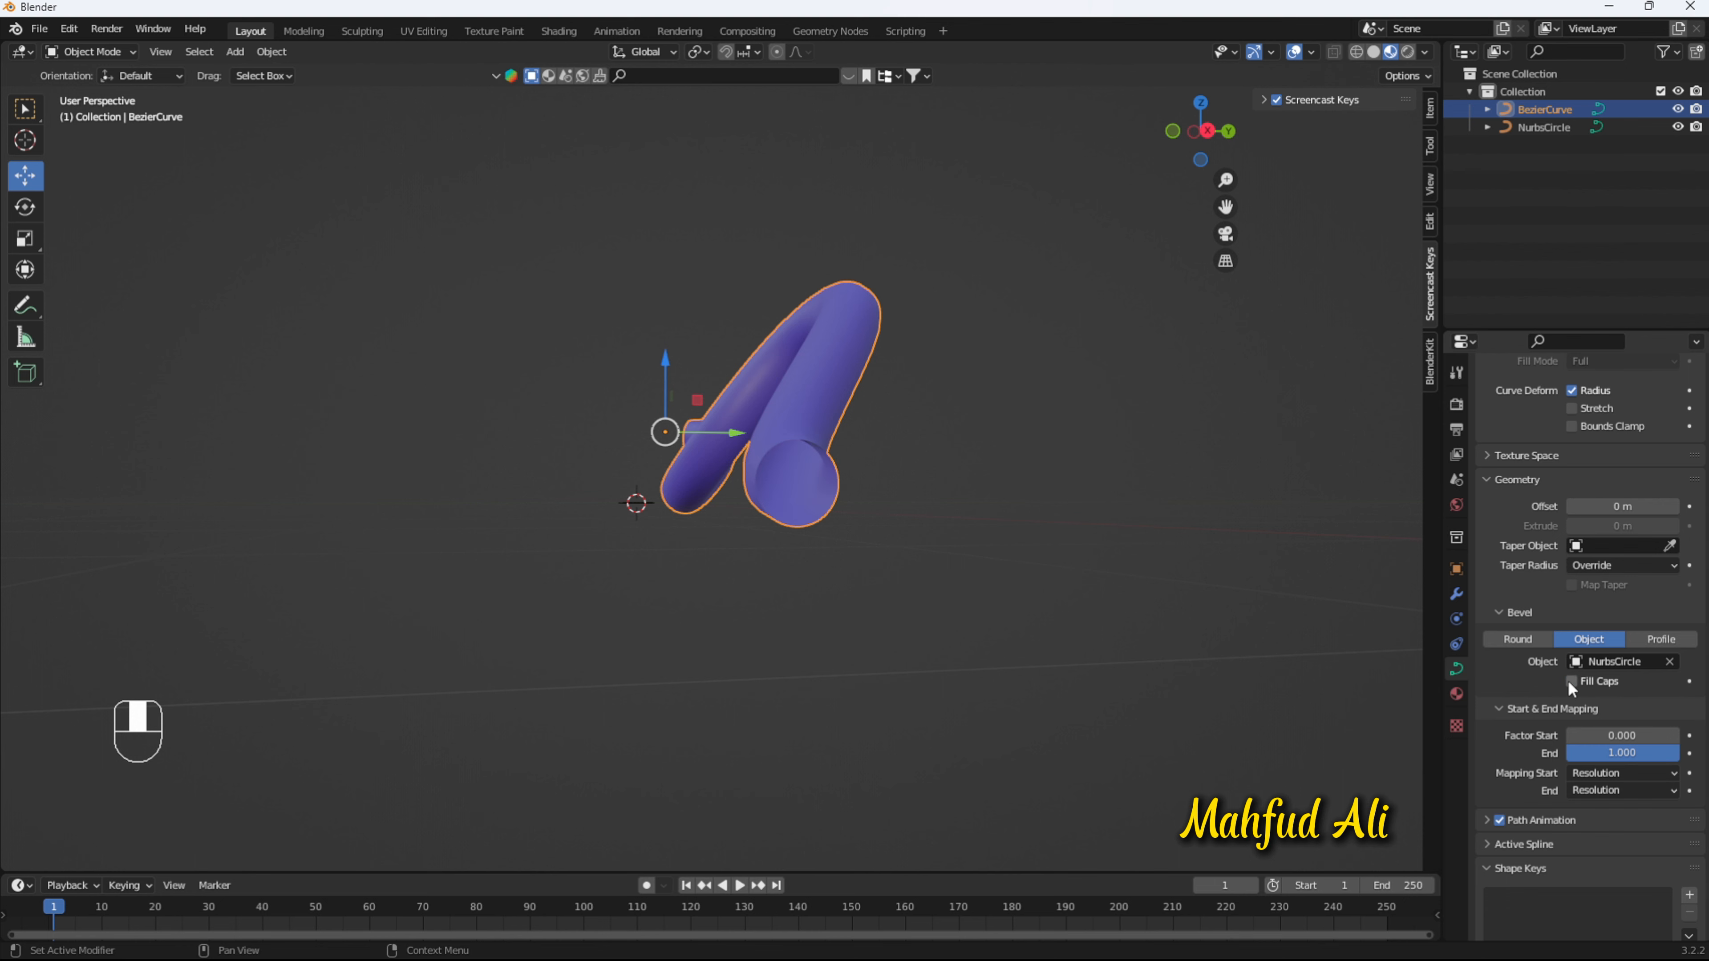
{"action": "left_click", "coordinate": [1568, 682]}
{"action": "left_click", "coordinate": [1569, 682]}
{"action": "left_click", "coordinate": [1568, 682]}
Step: Nudge the tube slightly along Z, then stretch the curve start point's inner handle away from the point in Edit Mode
{"action": "middle_click_drag", "start_coordinate": [1211, 653], "coordinate": [916, 661]}
{"action": "mouse_move", "coordinate": [742, 424]}
{"action": "left_mouse_down"}
{"action": "mouse_move", "coordinate": [743, 355]}
{"action": "mouse_move", "coordinate": [742, 407]}
{"action": "left_mouse_up"}
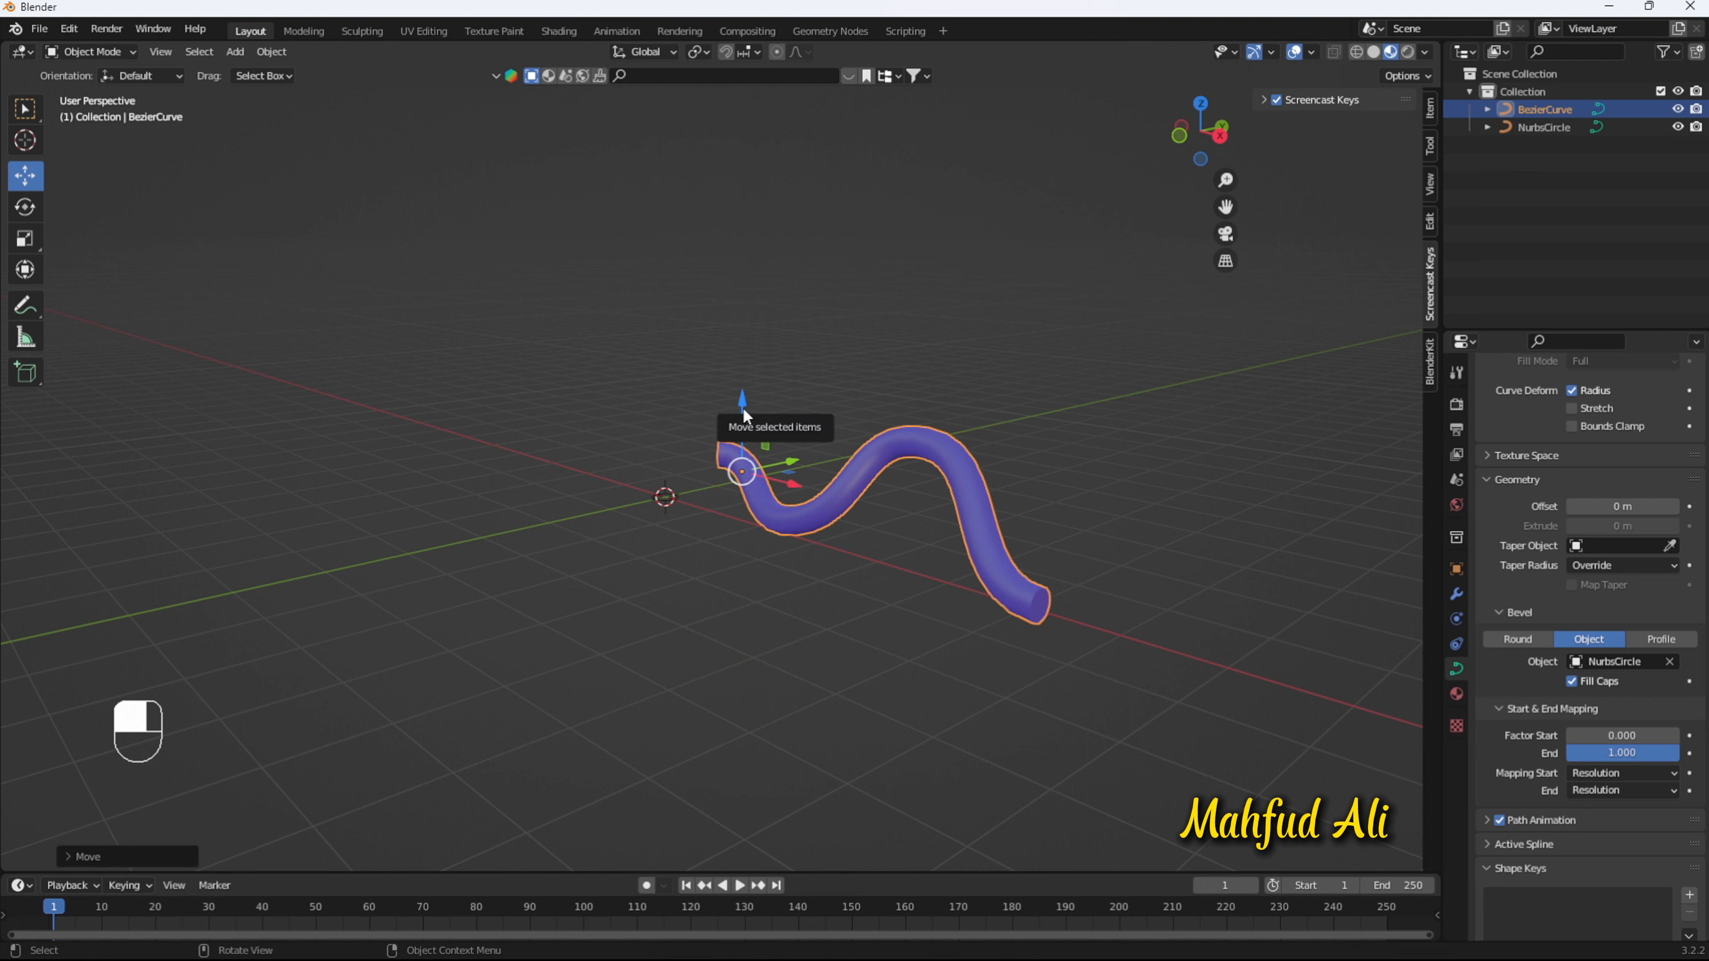
{"action": "key", "text": "Tab"}
{"action": "left_click", "coordinate": [718, 454]}
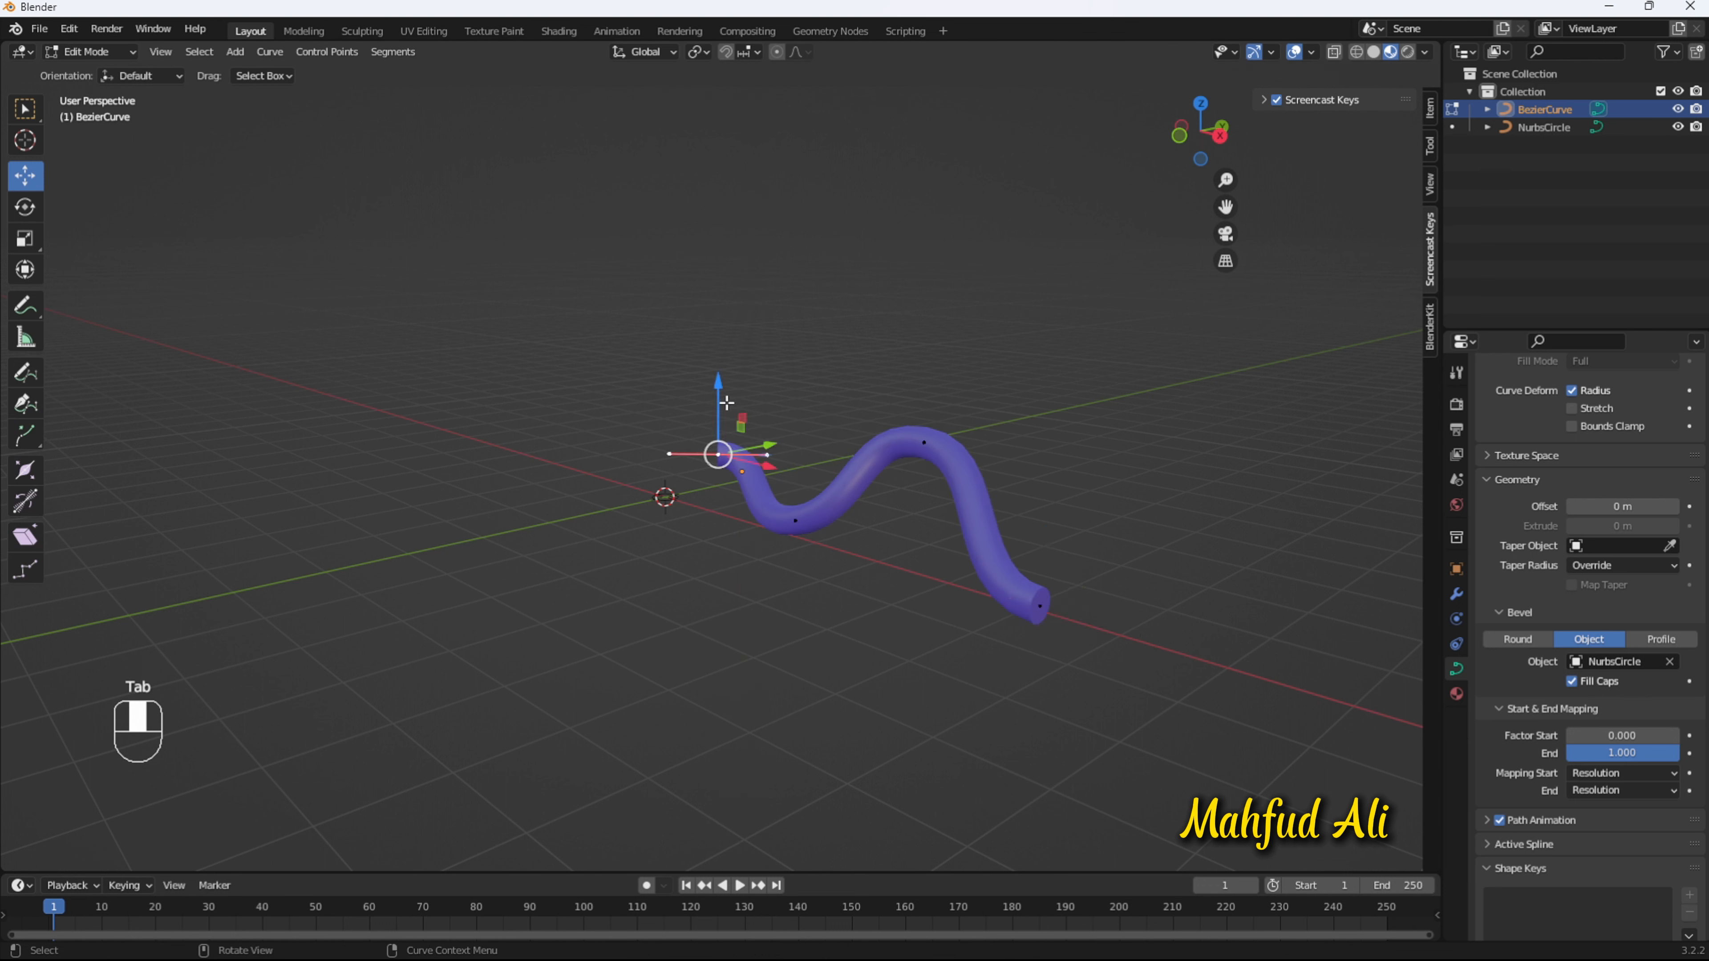
{"action": "left_click_drag", "start_coordinate": [771, 454], "coordinate": [880, 372]}
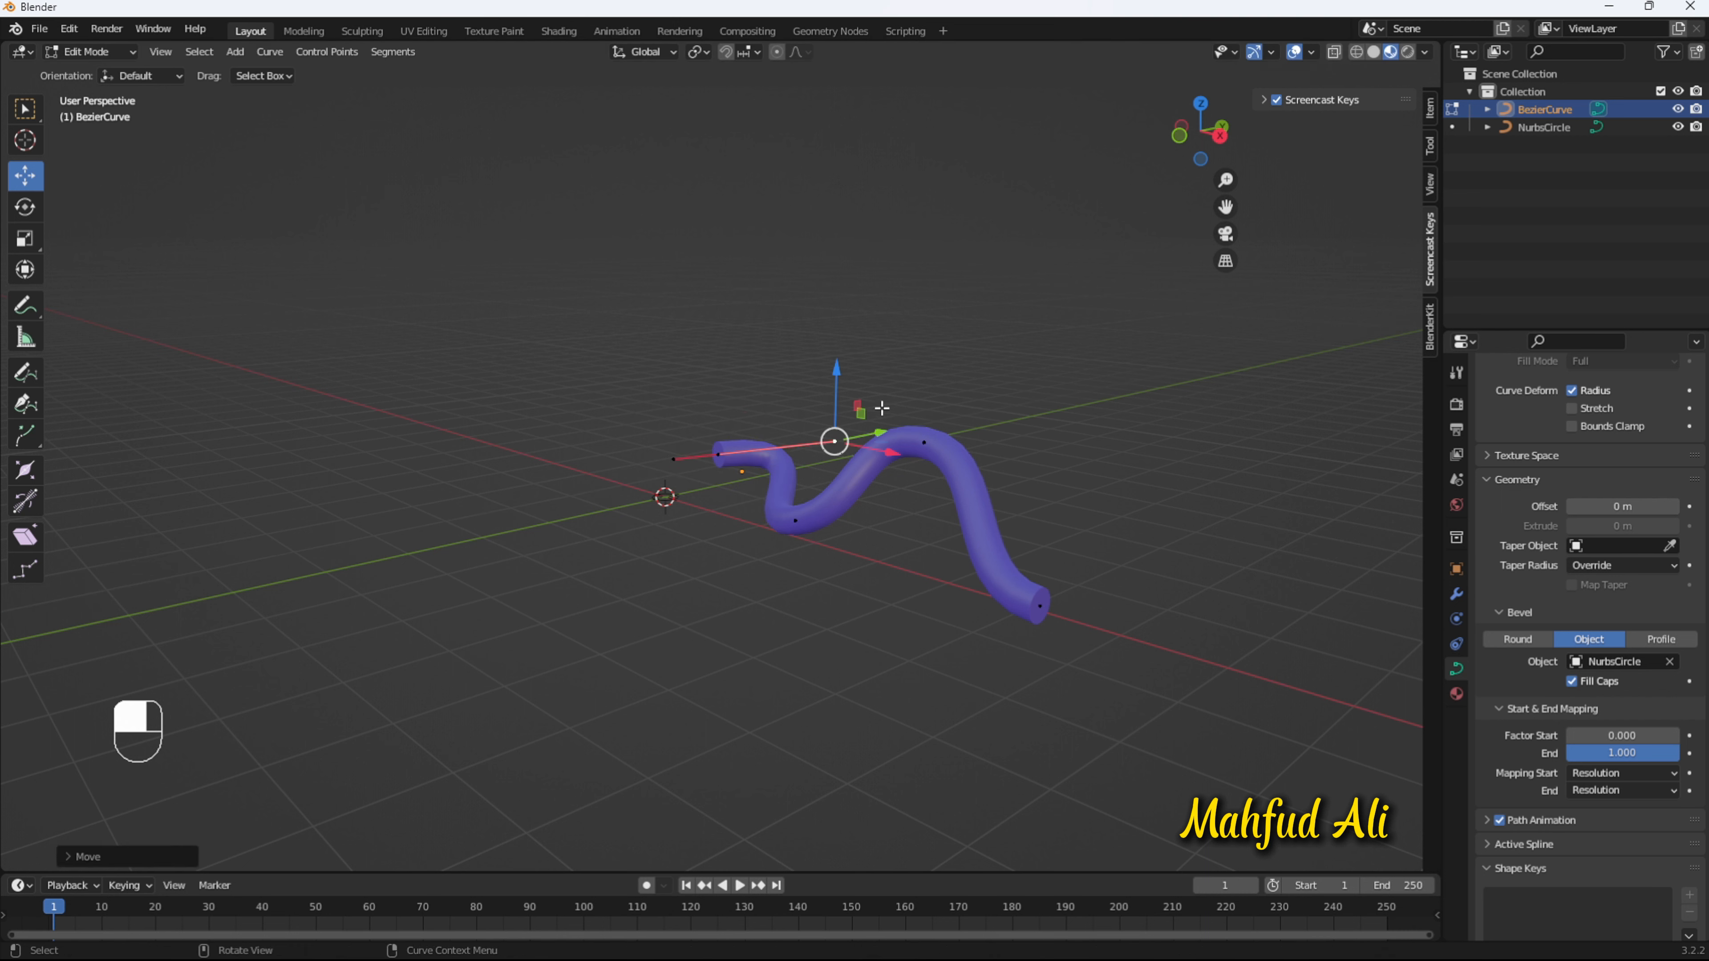
Step: Move the start point's inner handle along positive X and slightly back along negative Y to reshape the first bend
{"action": "middle_click_drag", "start_coordinate": [878, 595], "coordinate": [959, 716]}
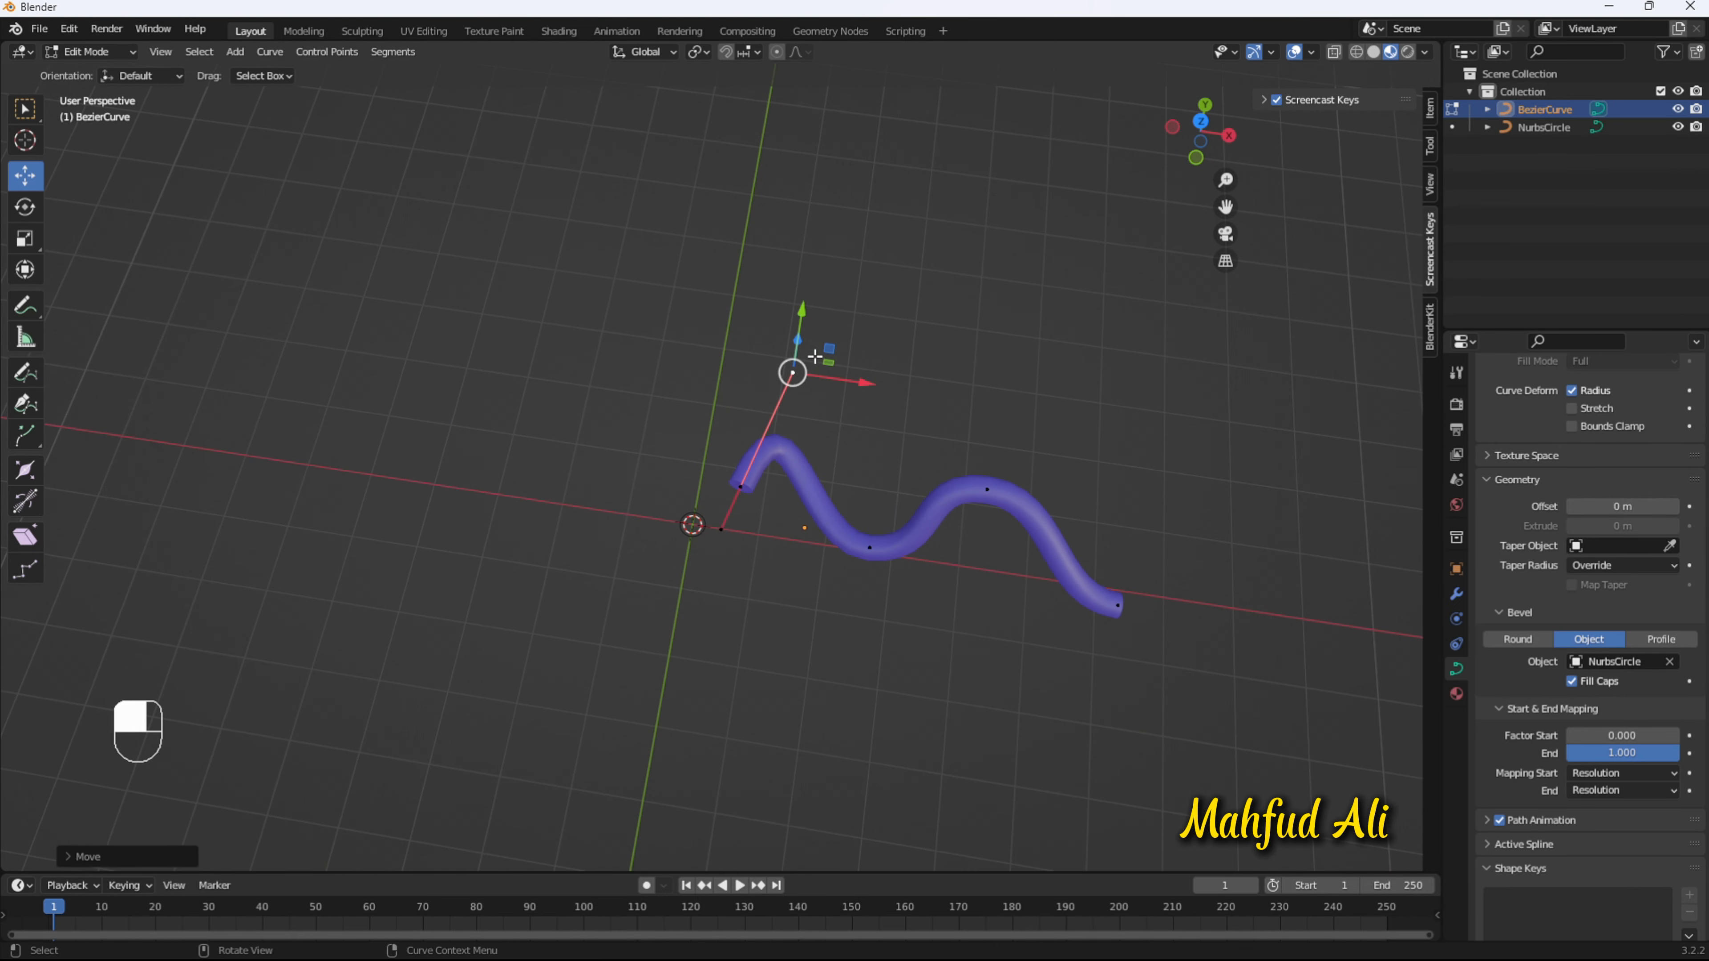
{"action": "left_click_drag", "start_coordinate": [877, 386], "coordinate": [952, 398]}
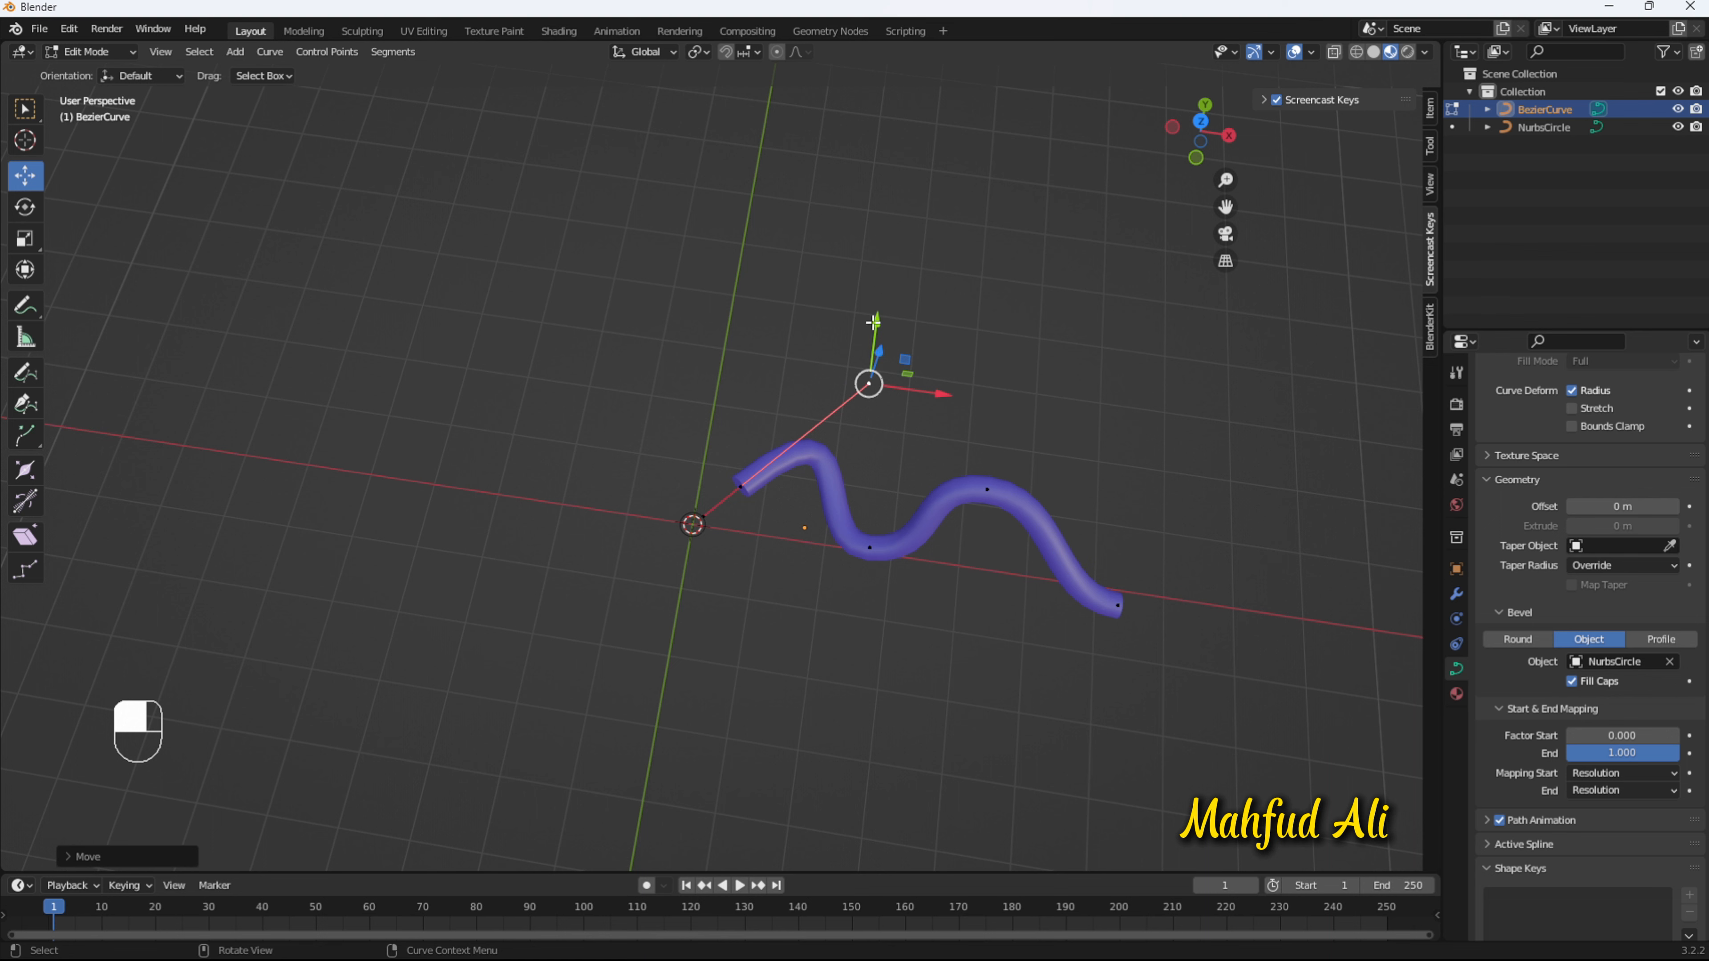
{"action": "left_click_drag", "start_coordinate": [874, 323], "coordinate": [893, 461]}
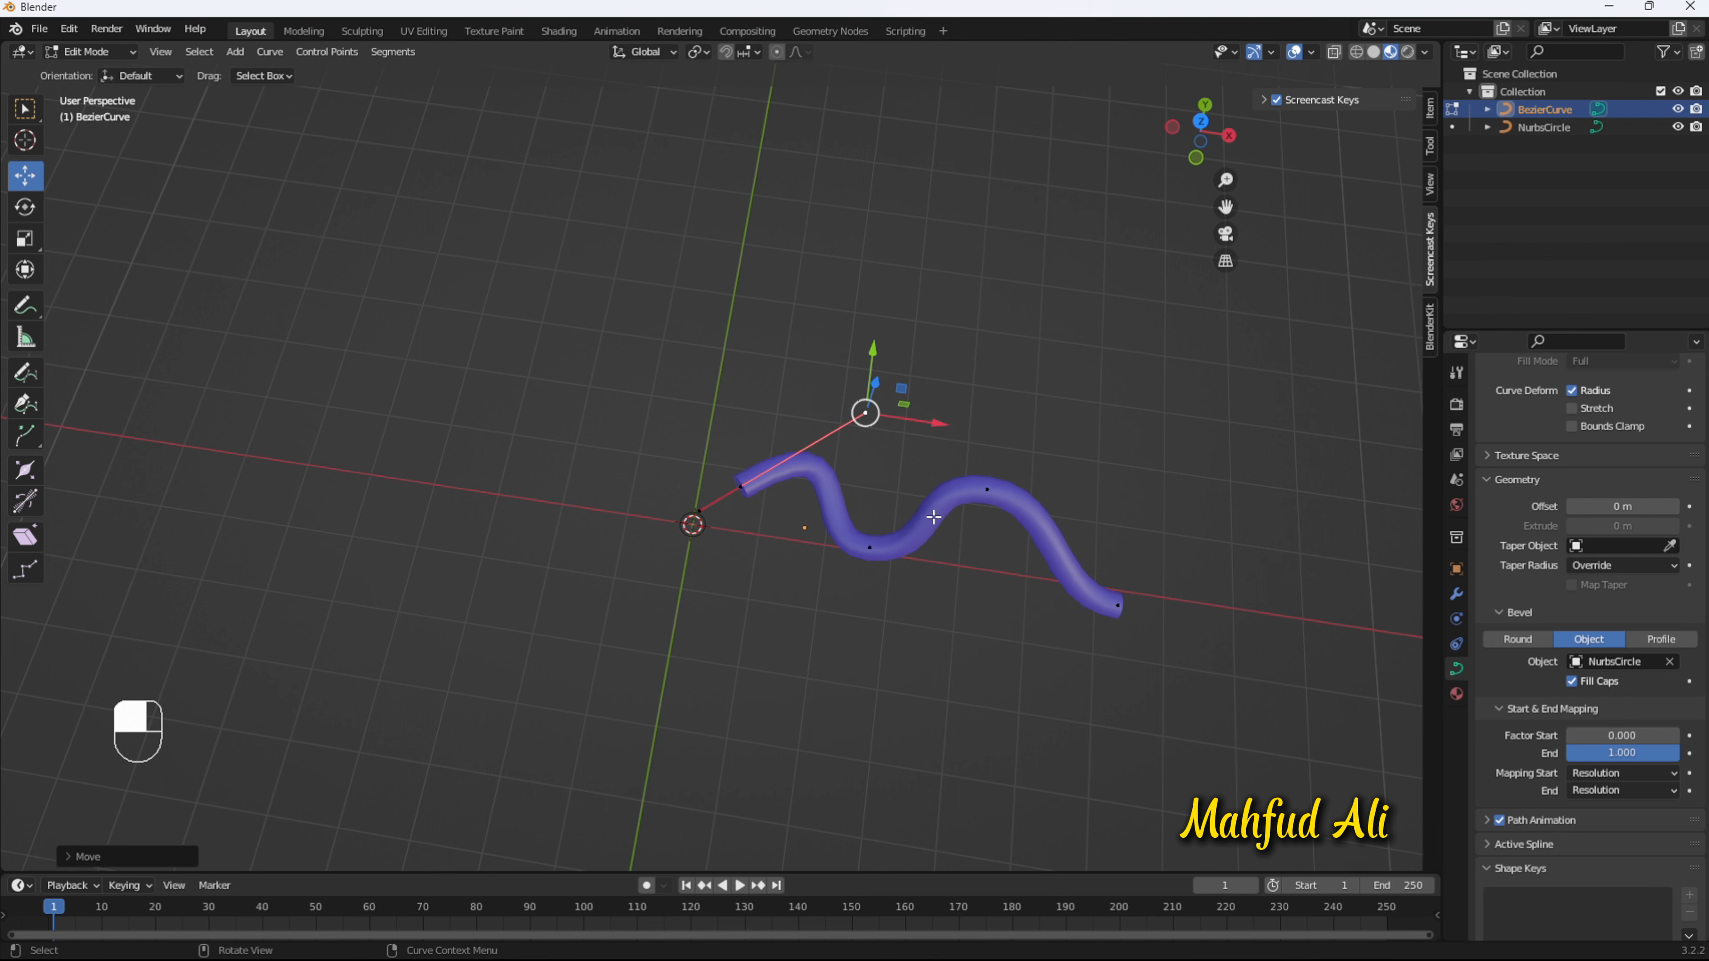
{"action": "middle_click_drag", "start_coordinate": [801, 618], "coordinate": [788, 581]}
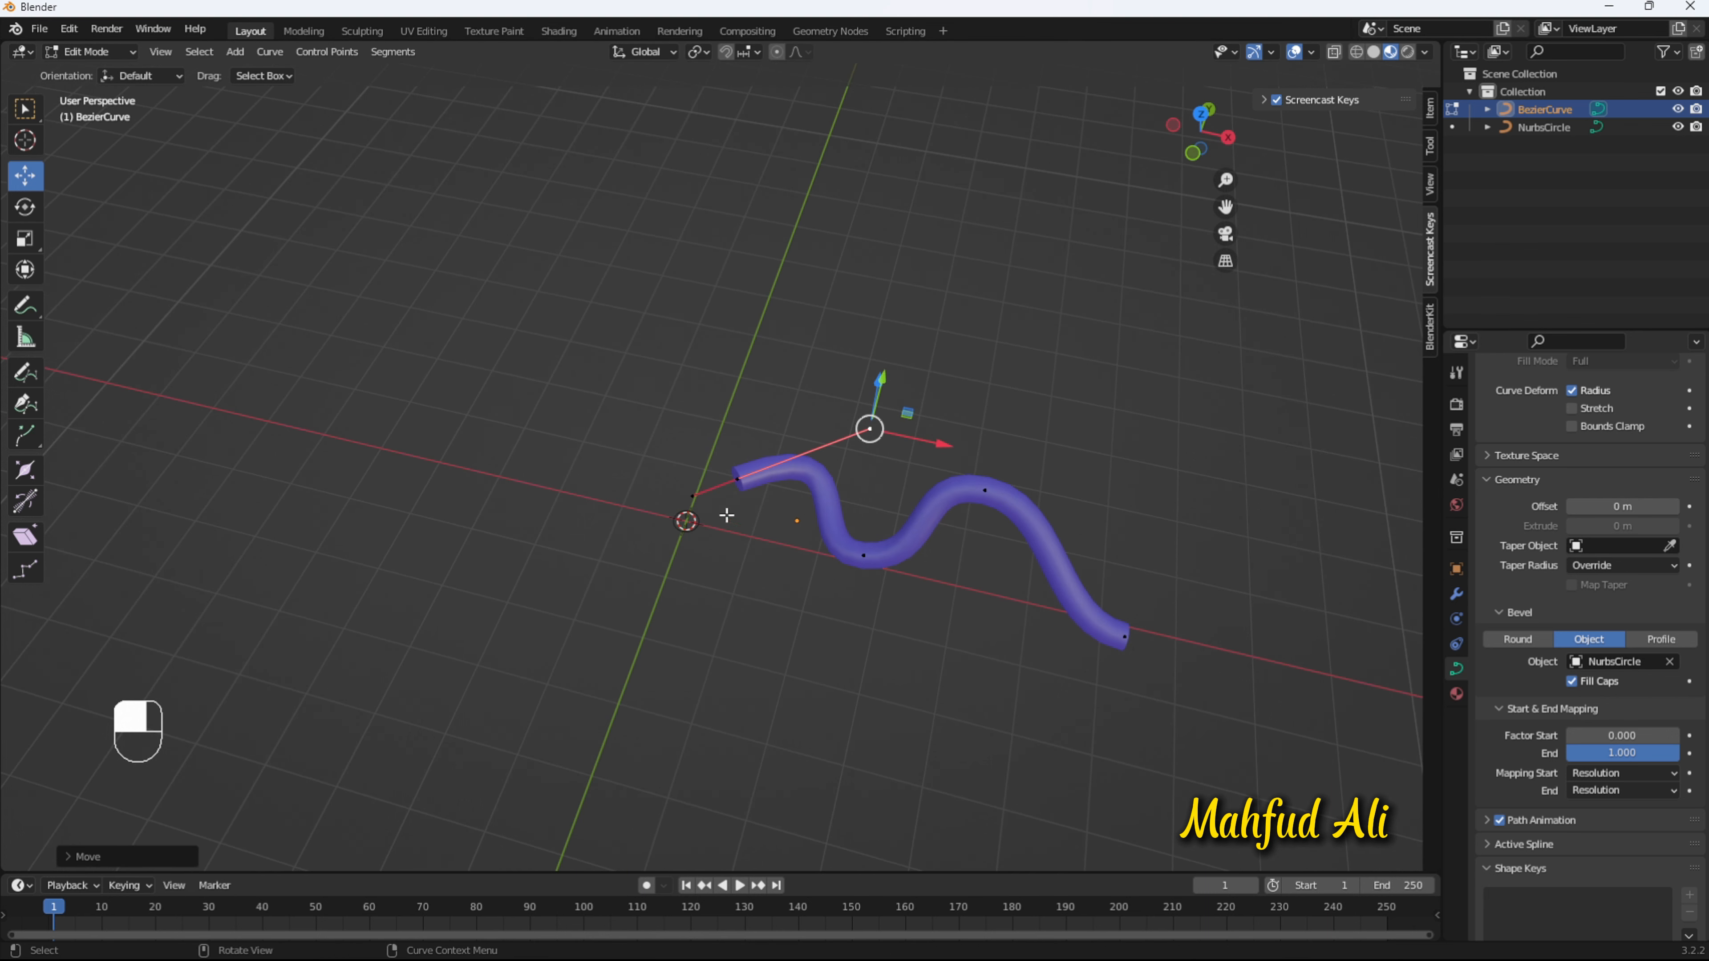
Step: Adjust the position of the control point at the tube's crest, then return to Object Mode and deselect the tube
{"action": "left_click", "coordinate": [993, 486]}
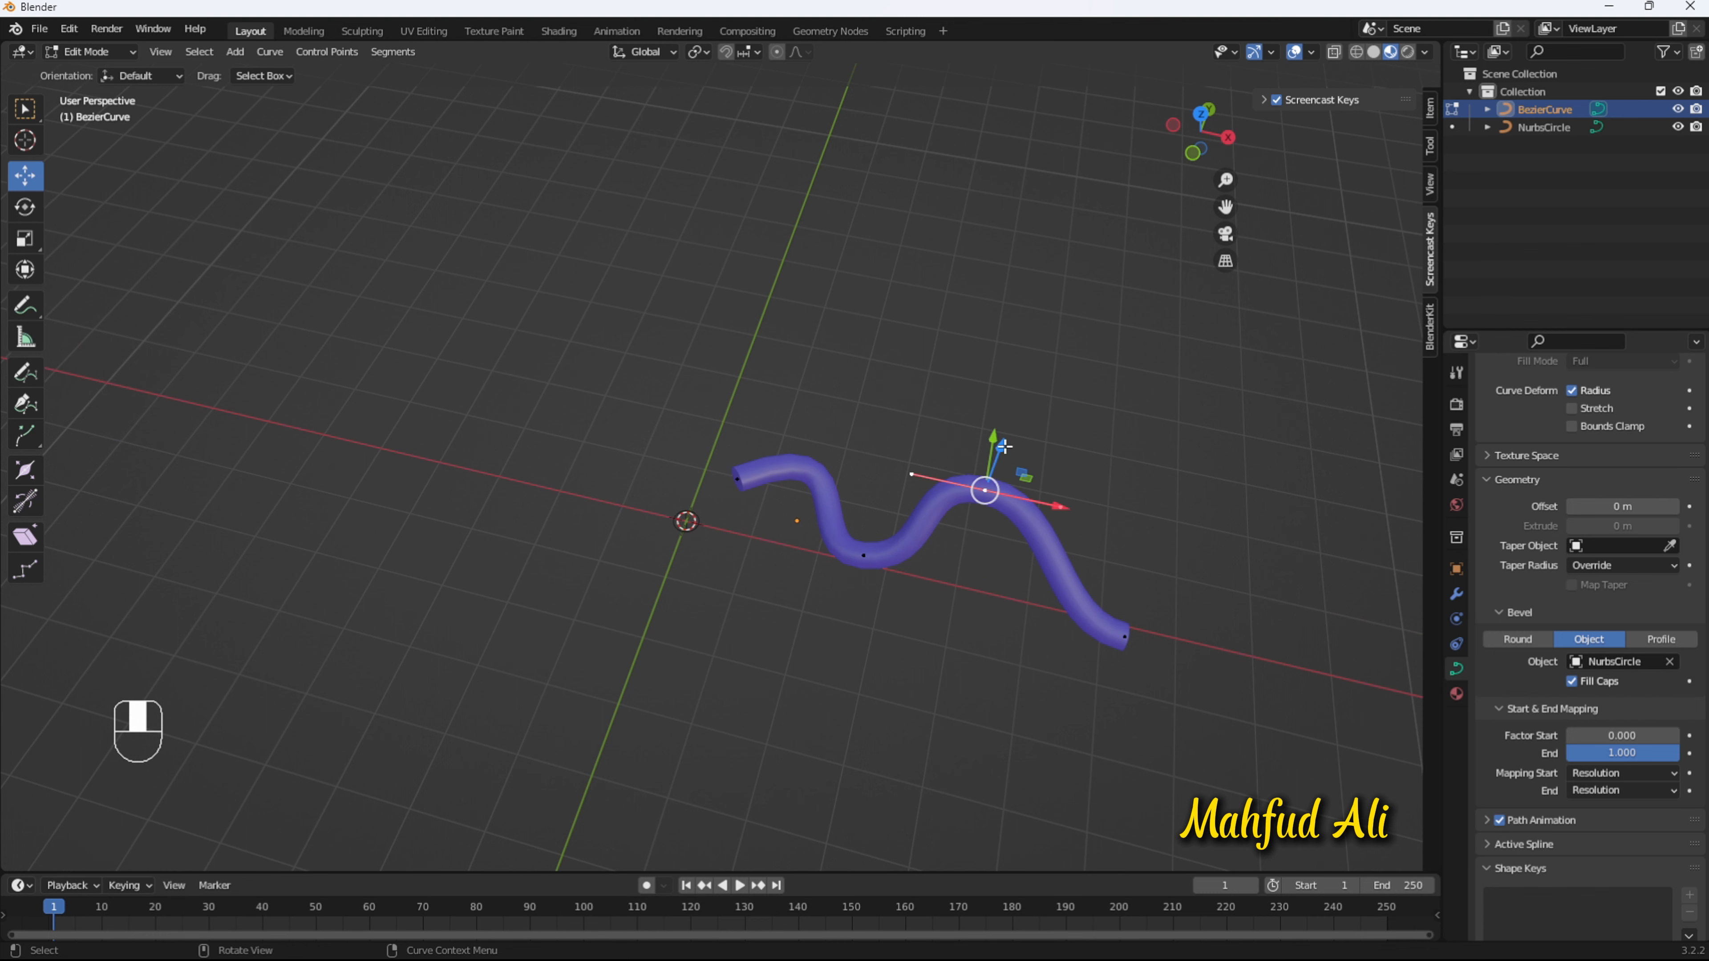
{"action": "mouse_move", "coordinate": [1005, 447]}
{"action": "left_mouse_down"}
{"action": "mouse_move", "coordinate": [1011, 433]}
{"action": "mouse_move", "coordinate": [995, 446]}
{"action": "left_mouse_up"}
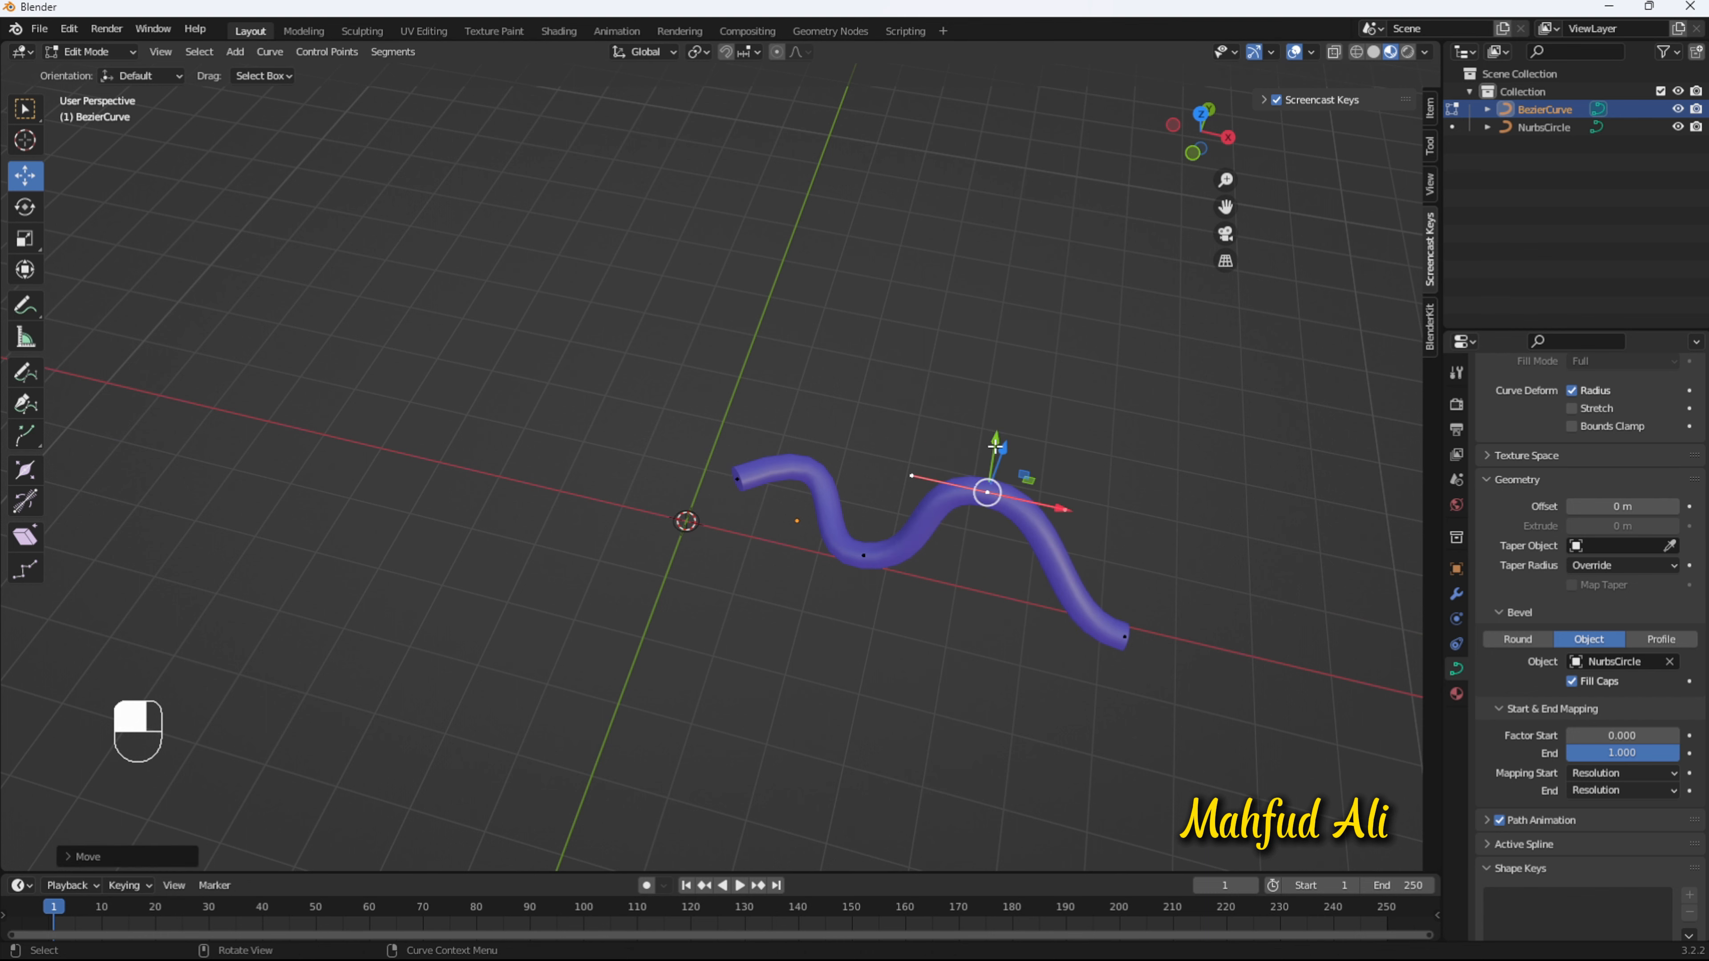
{"action": "middle_click_drag", "start_coordinate": [986, 651], "coordinate": [789, 598]}
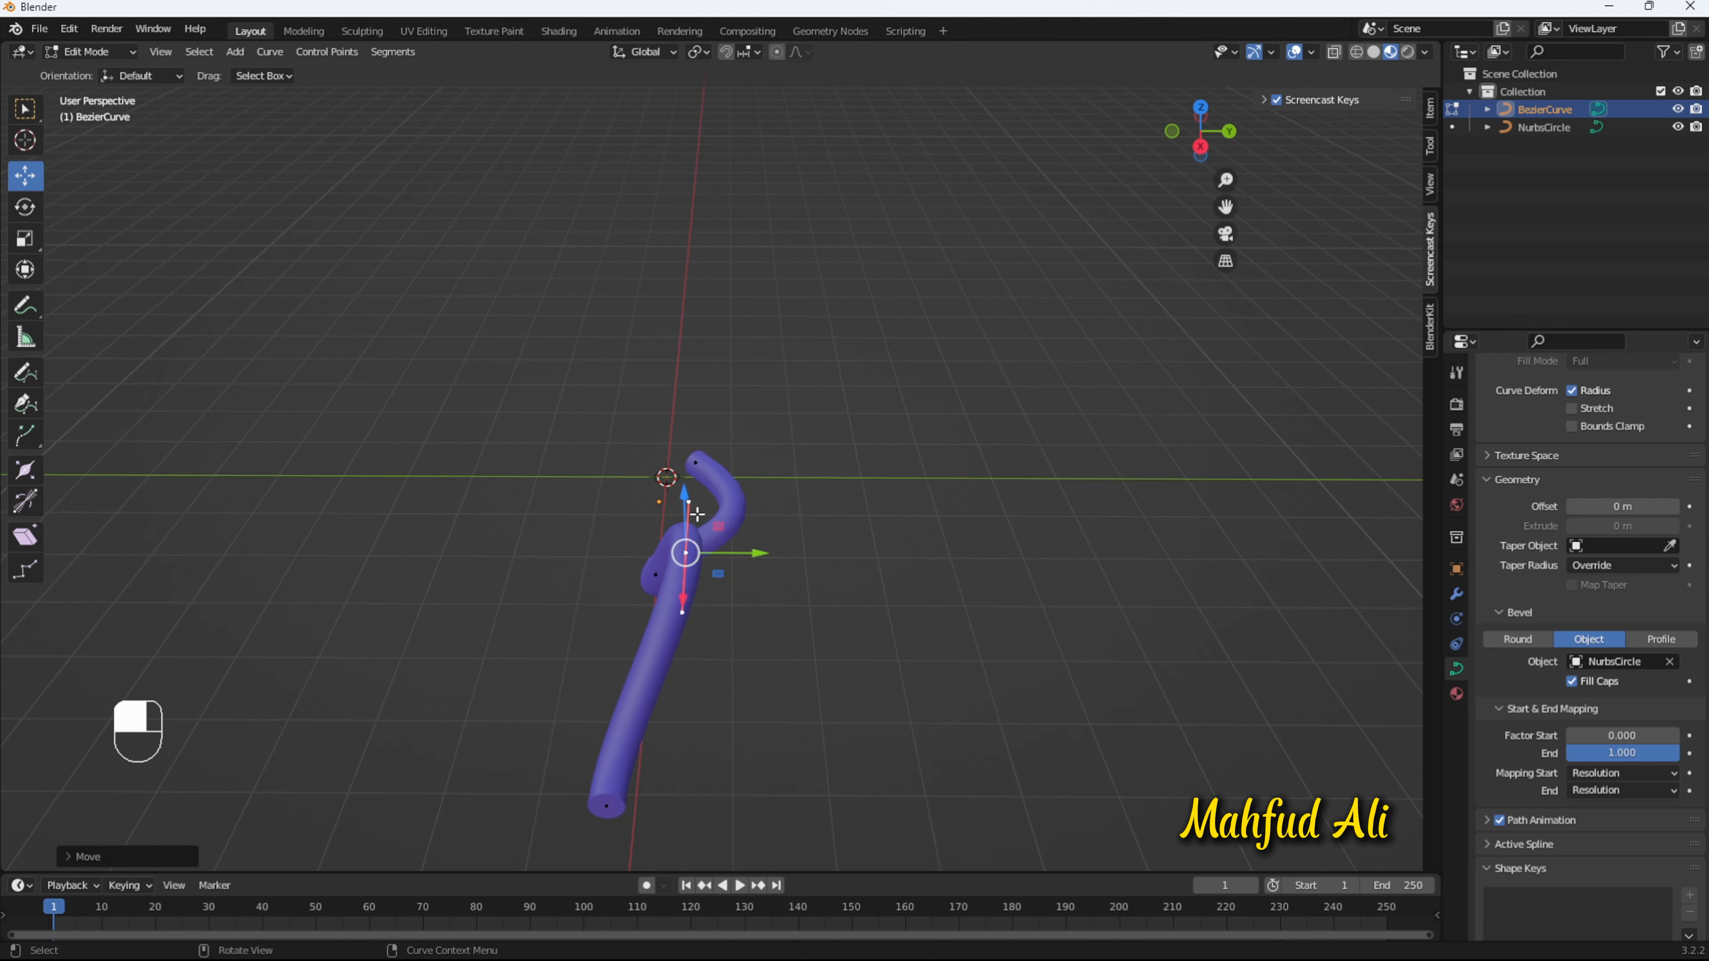
{"action": "left_click_drag", "start_coordinate": [696, 514], "coordinate": [784, 586]}
{"action": "middle_click_drag", "start_coordinate": [790, 679], "coordinate": [849, 672]}
{"action": "key", "text": "Tab"}
{"action": "left_click", "coordinate": [812, 657]}
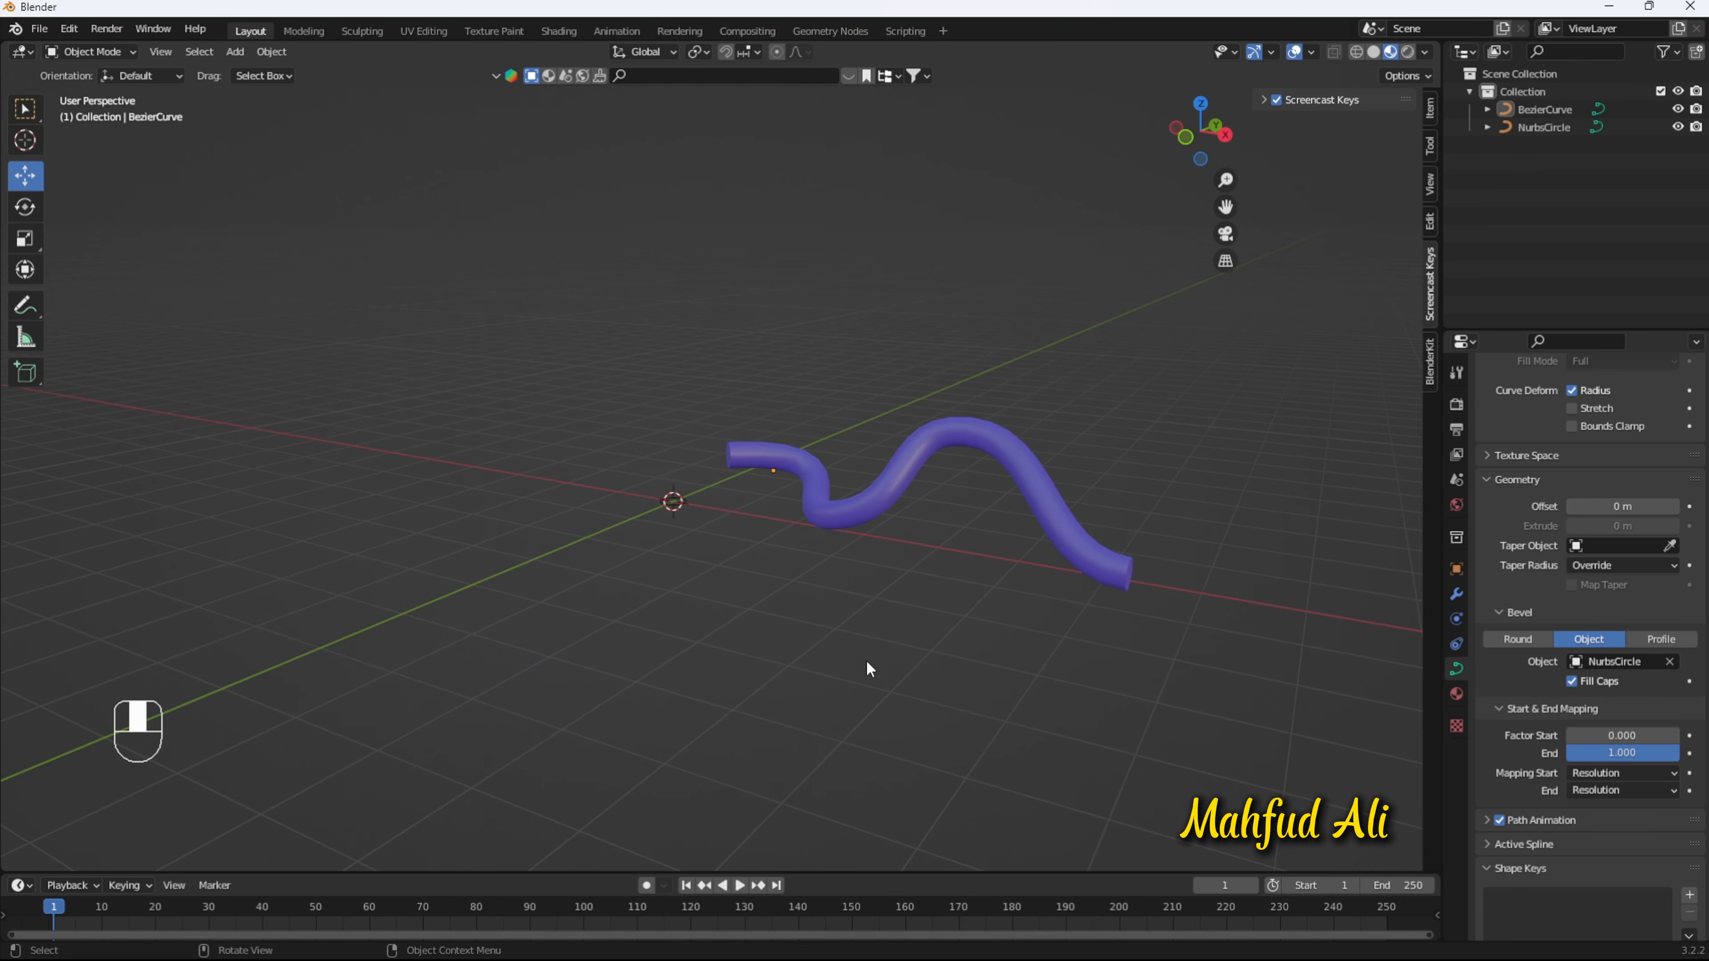